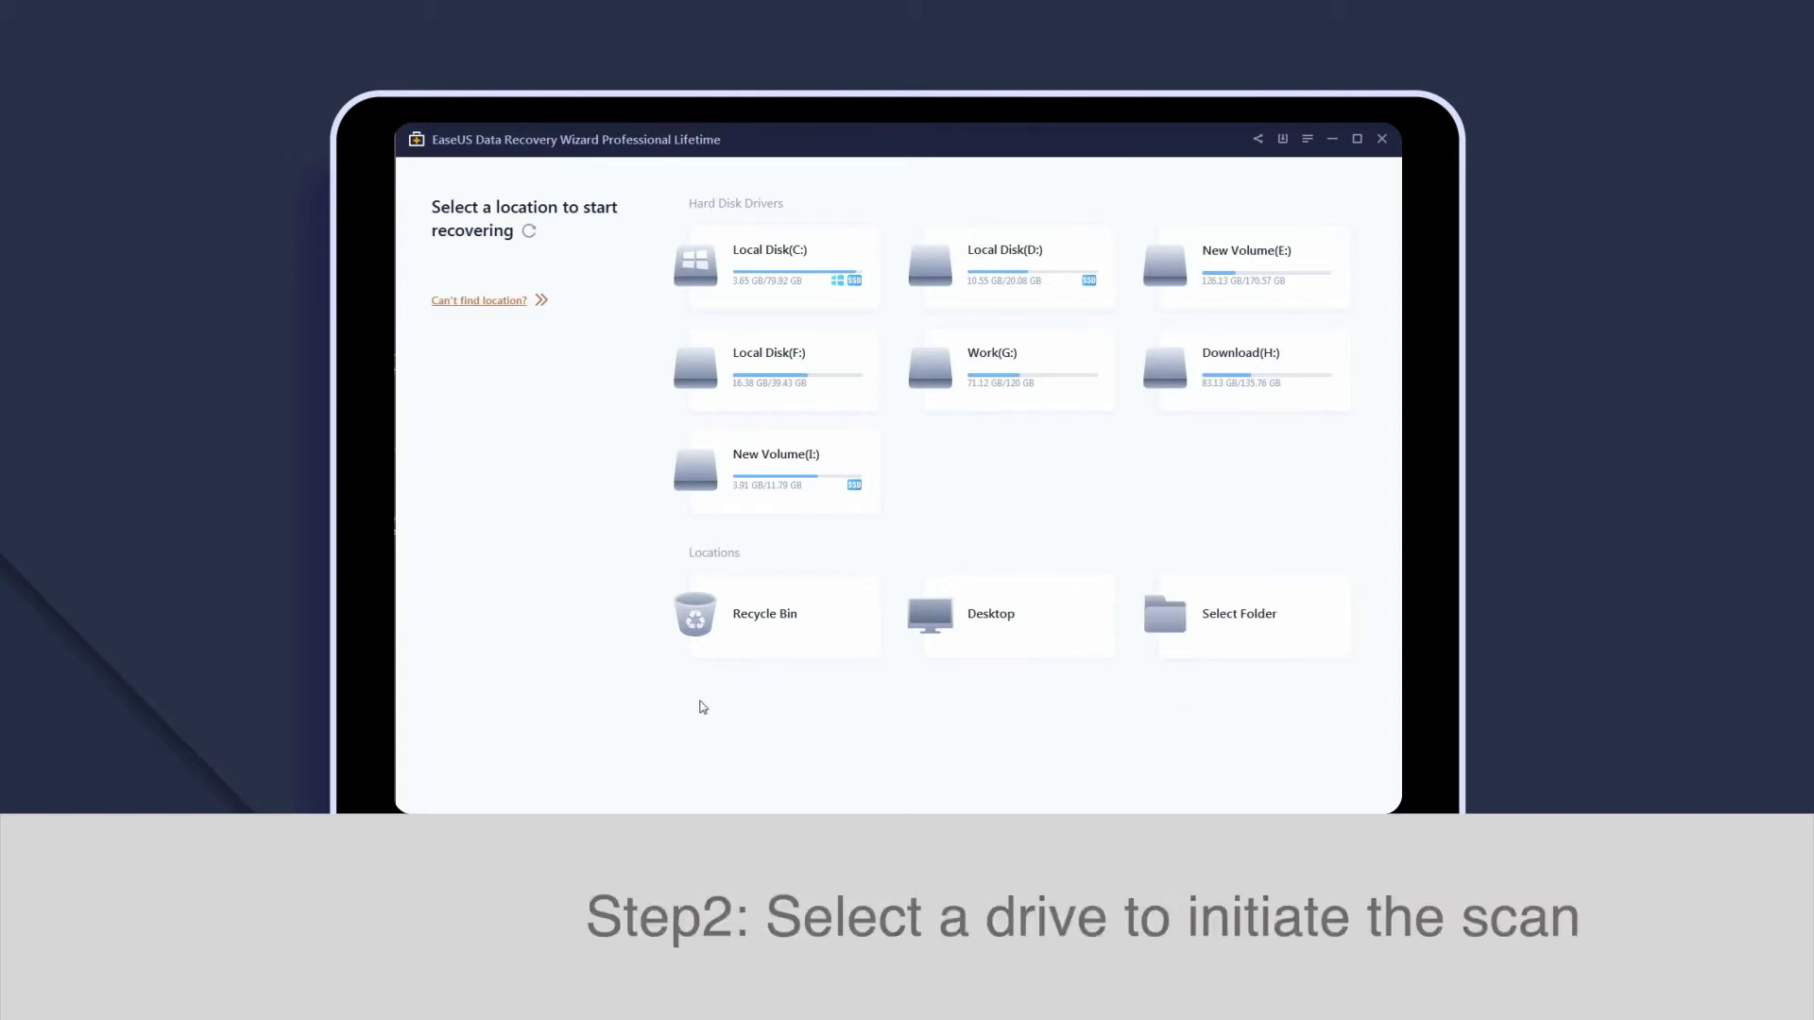
Scan Work (G:) from the full disk list, previewing the bluebell forest photo meanwhile.
click(520, 302)
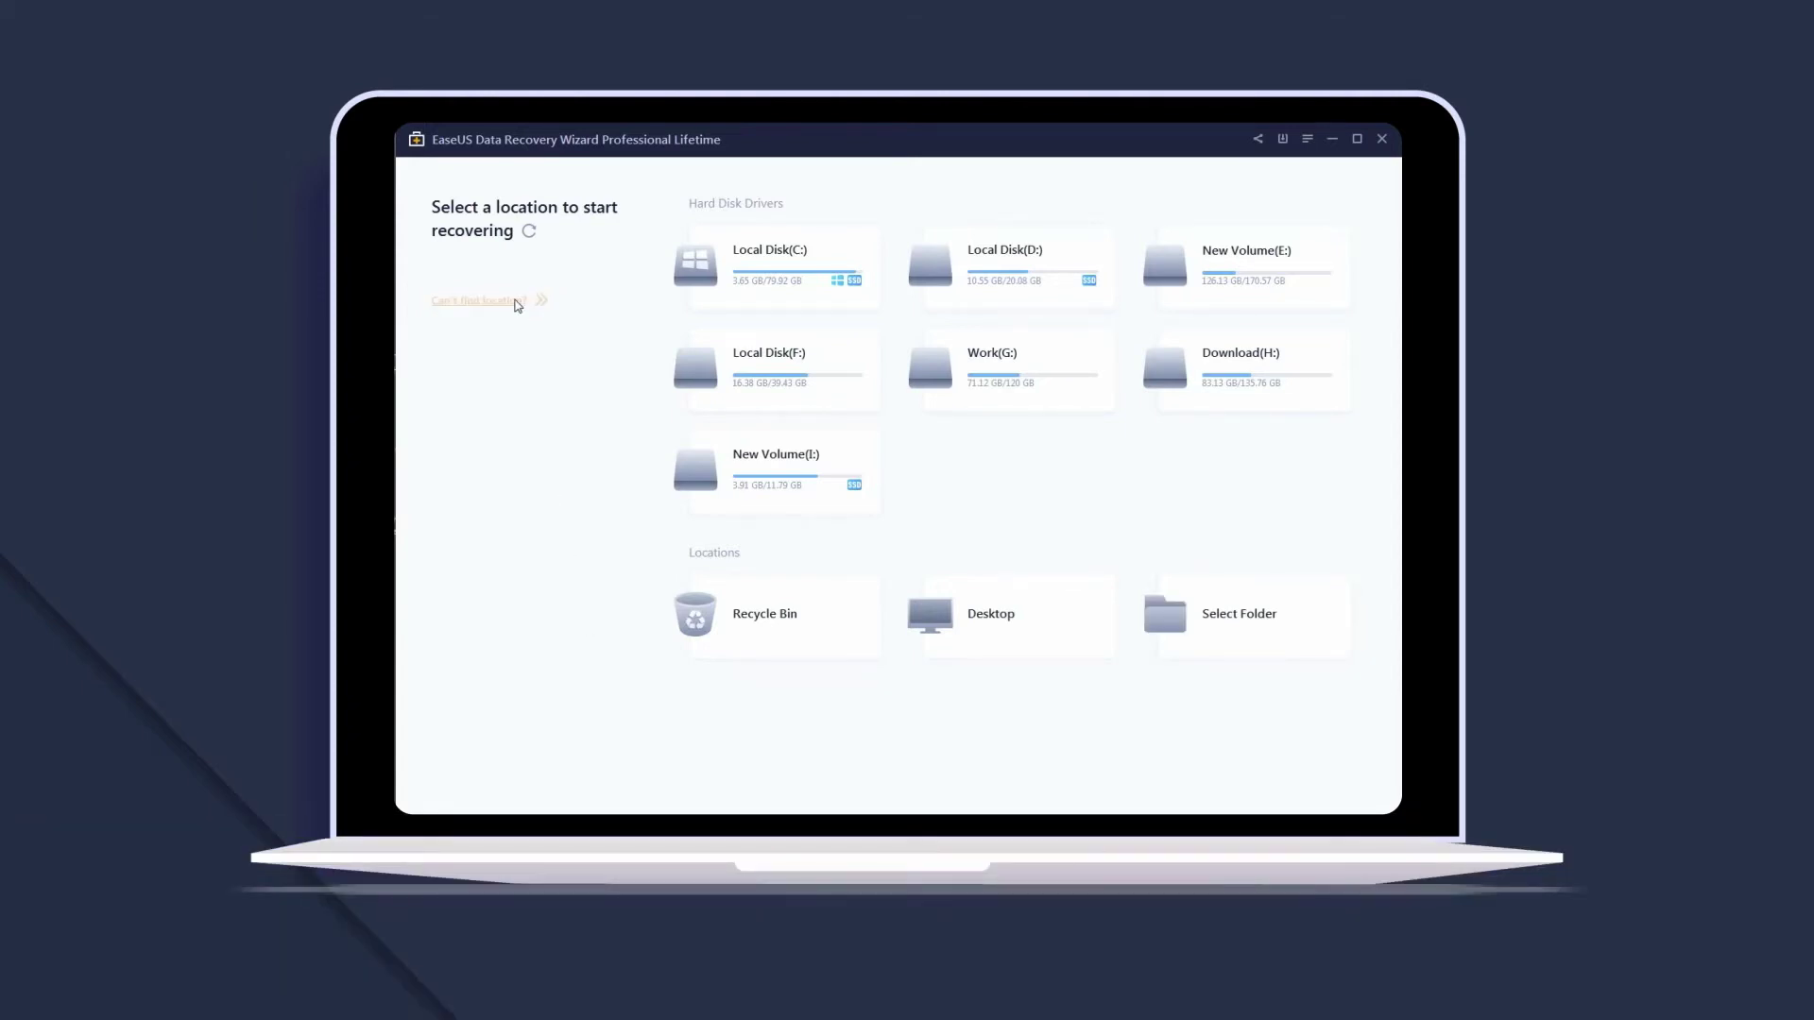
click(519, 303)
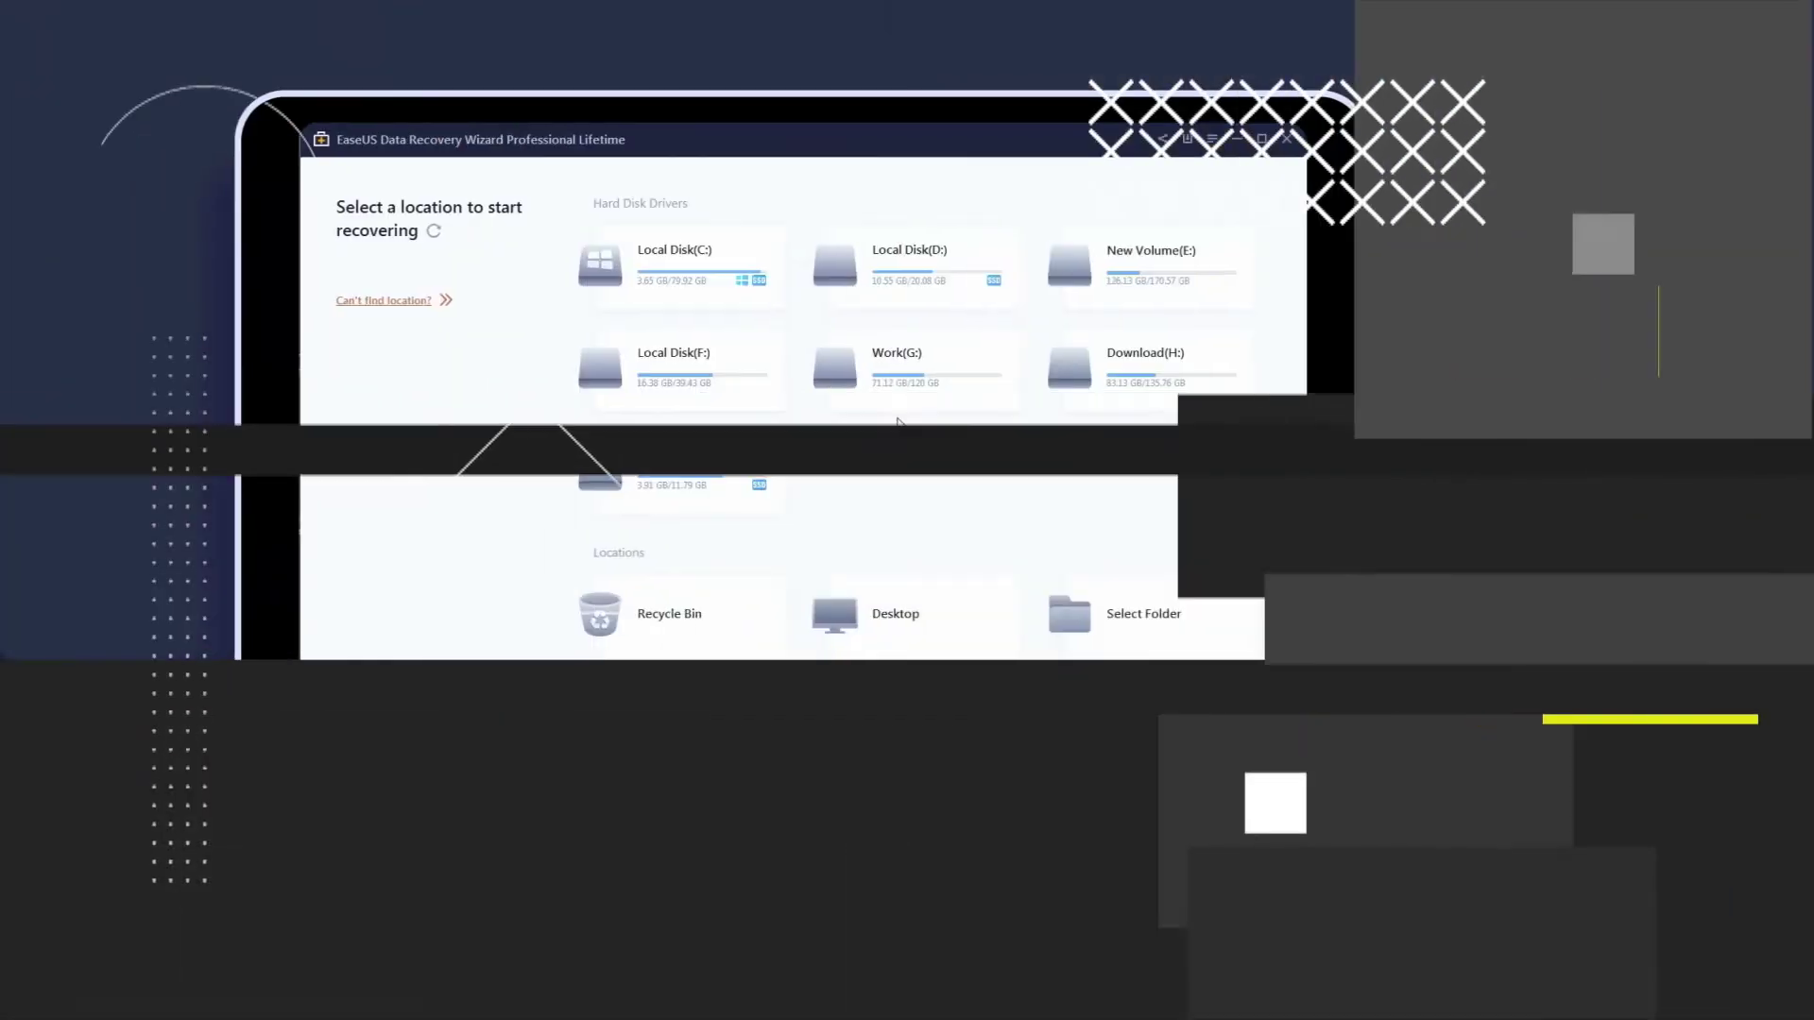
click(1077, 376)
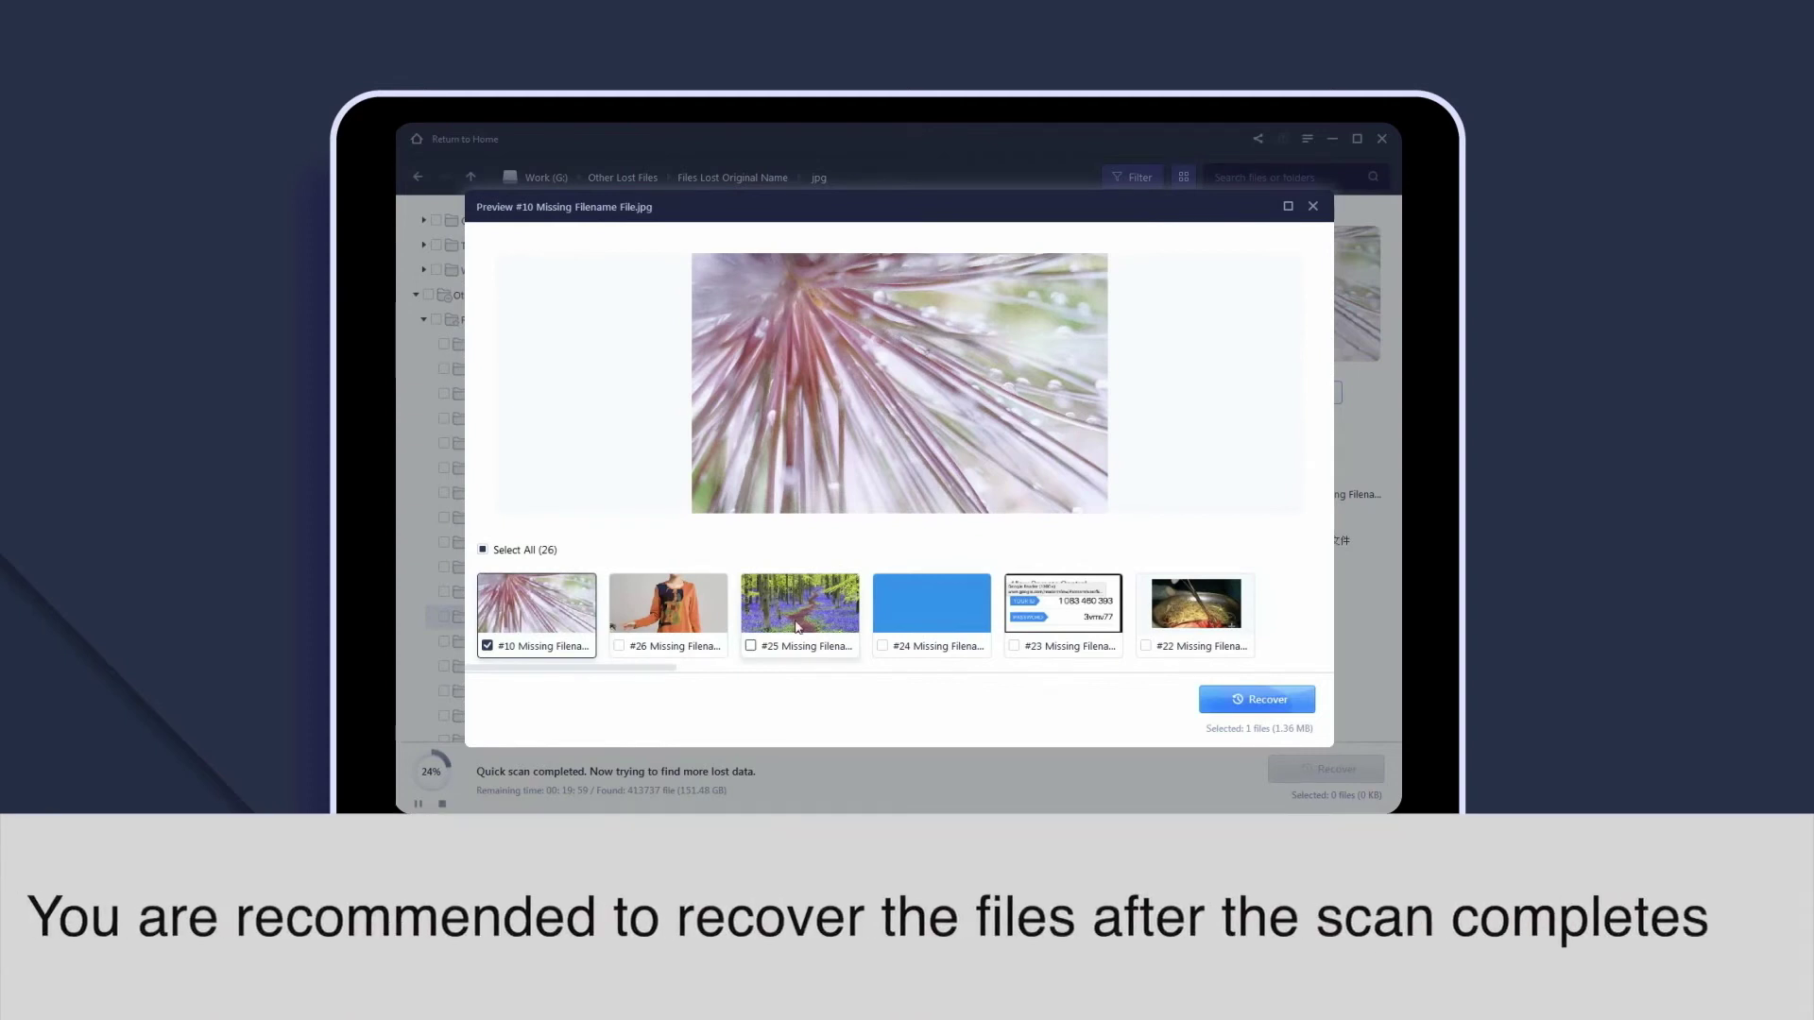
click(796, 627)
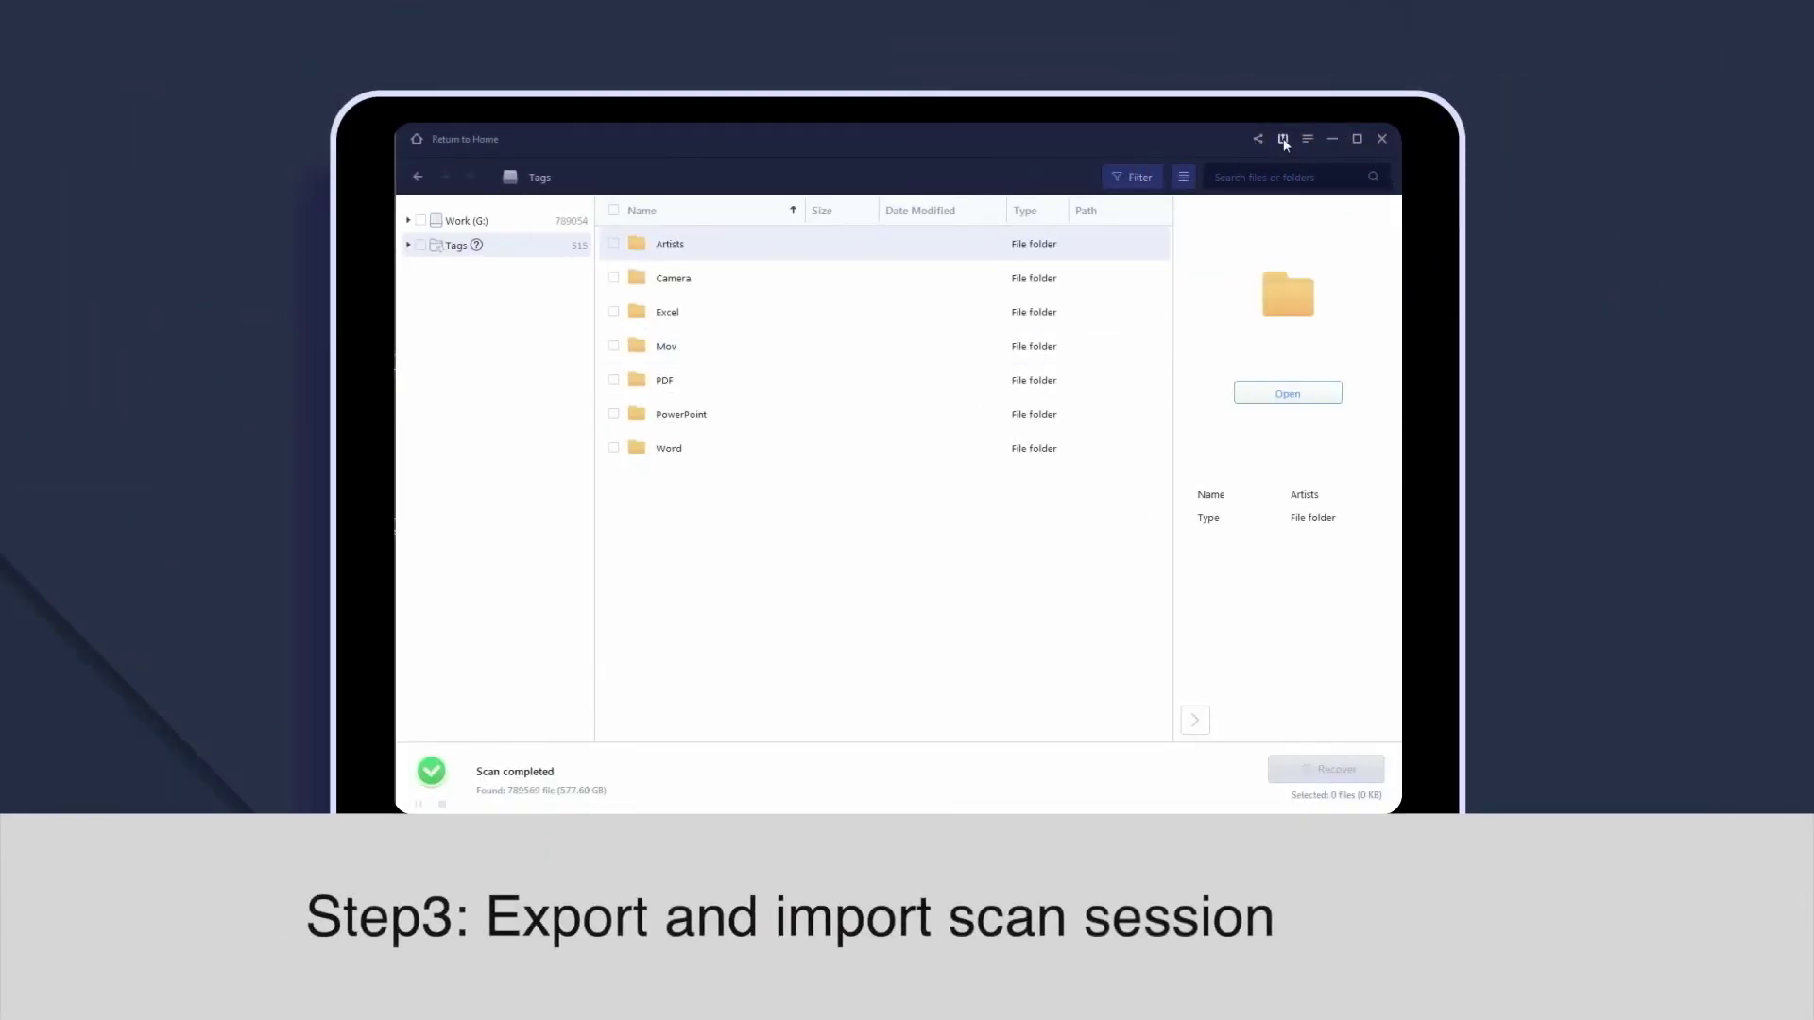
Export the Work (G:) scan session to a file and confirm the save.
click(1283, 140)
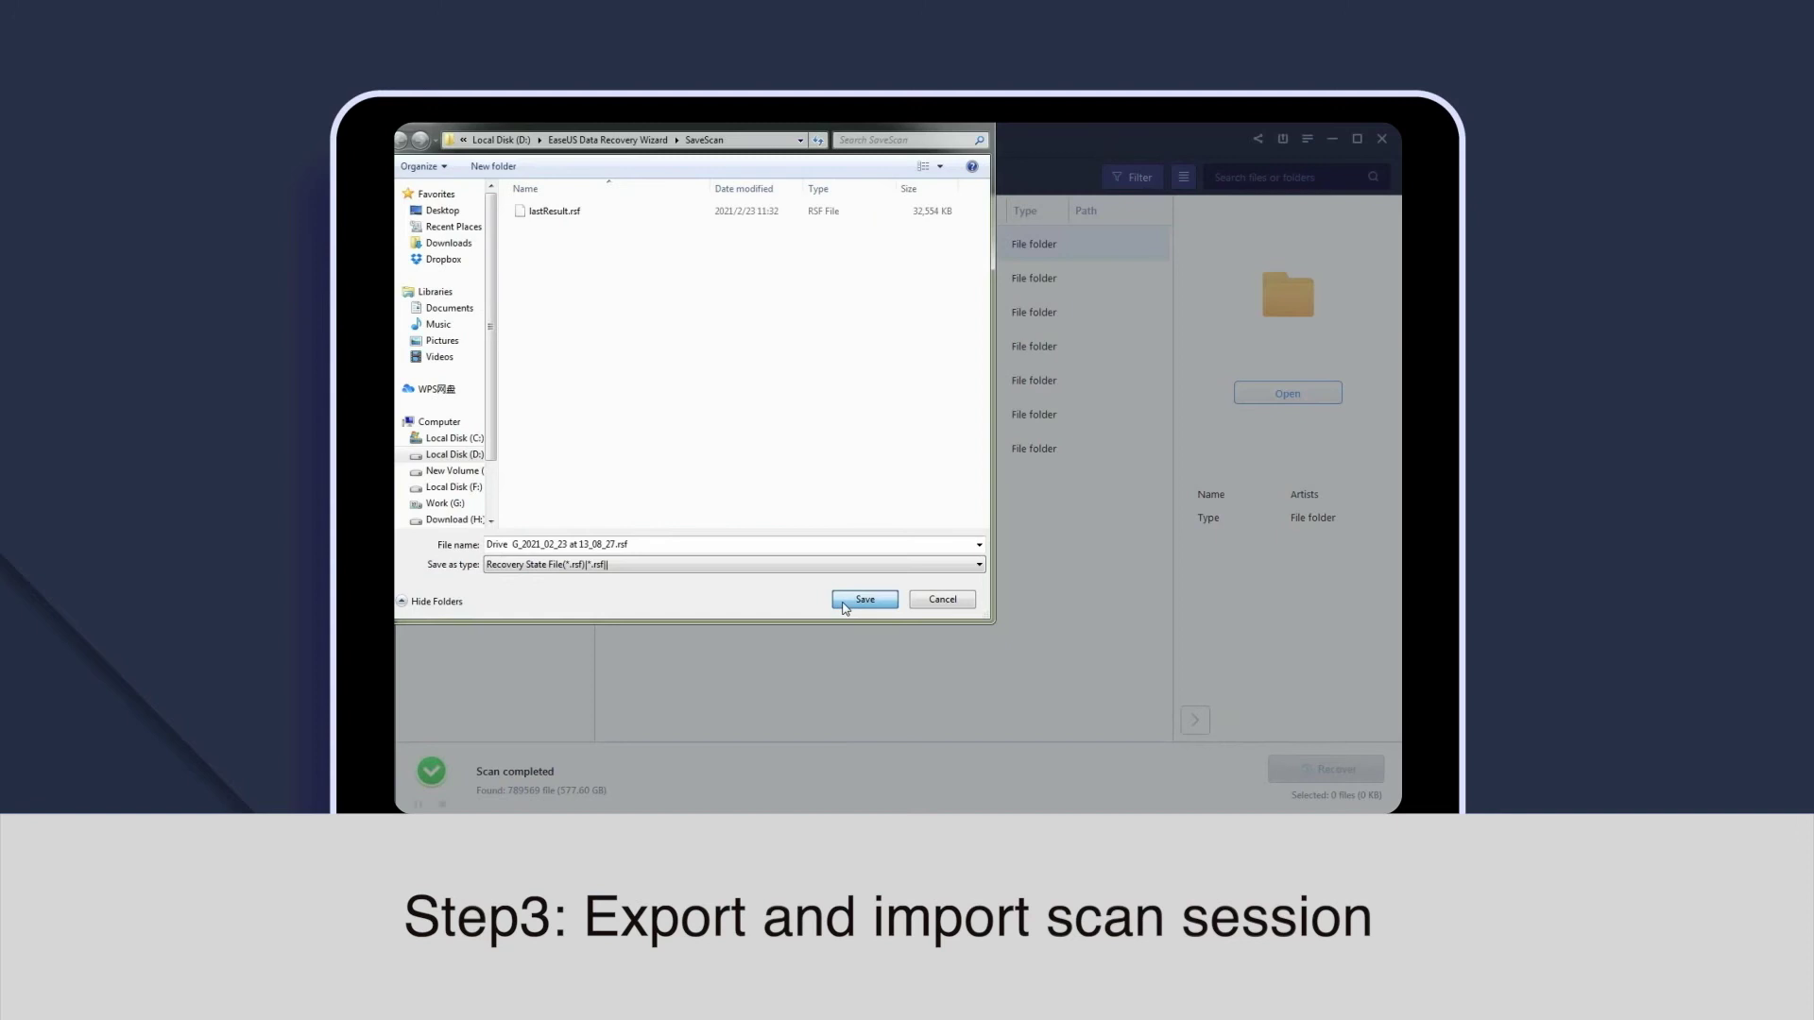
click(863, 600)
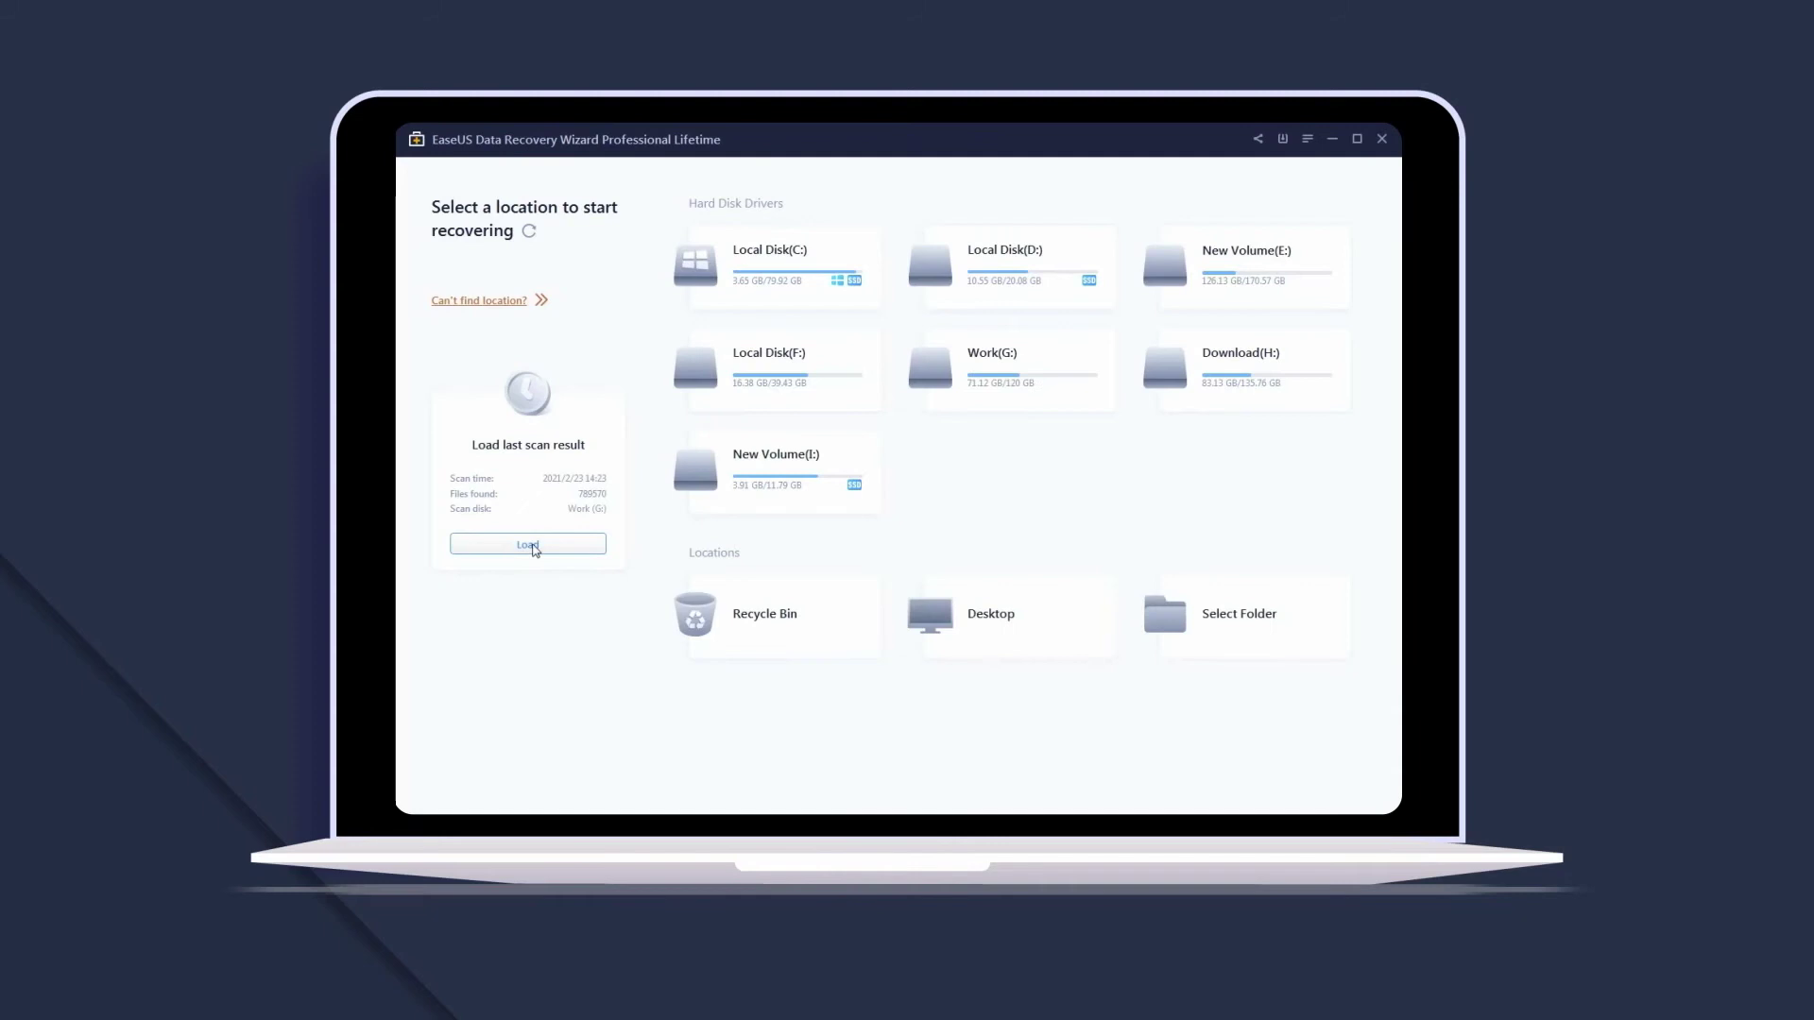
click(546, 552)
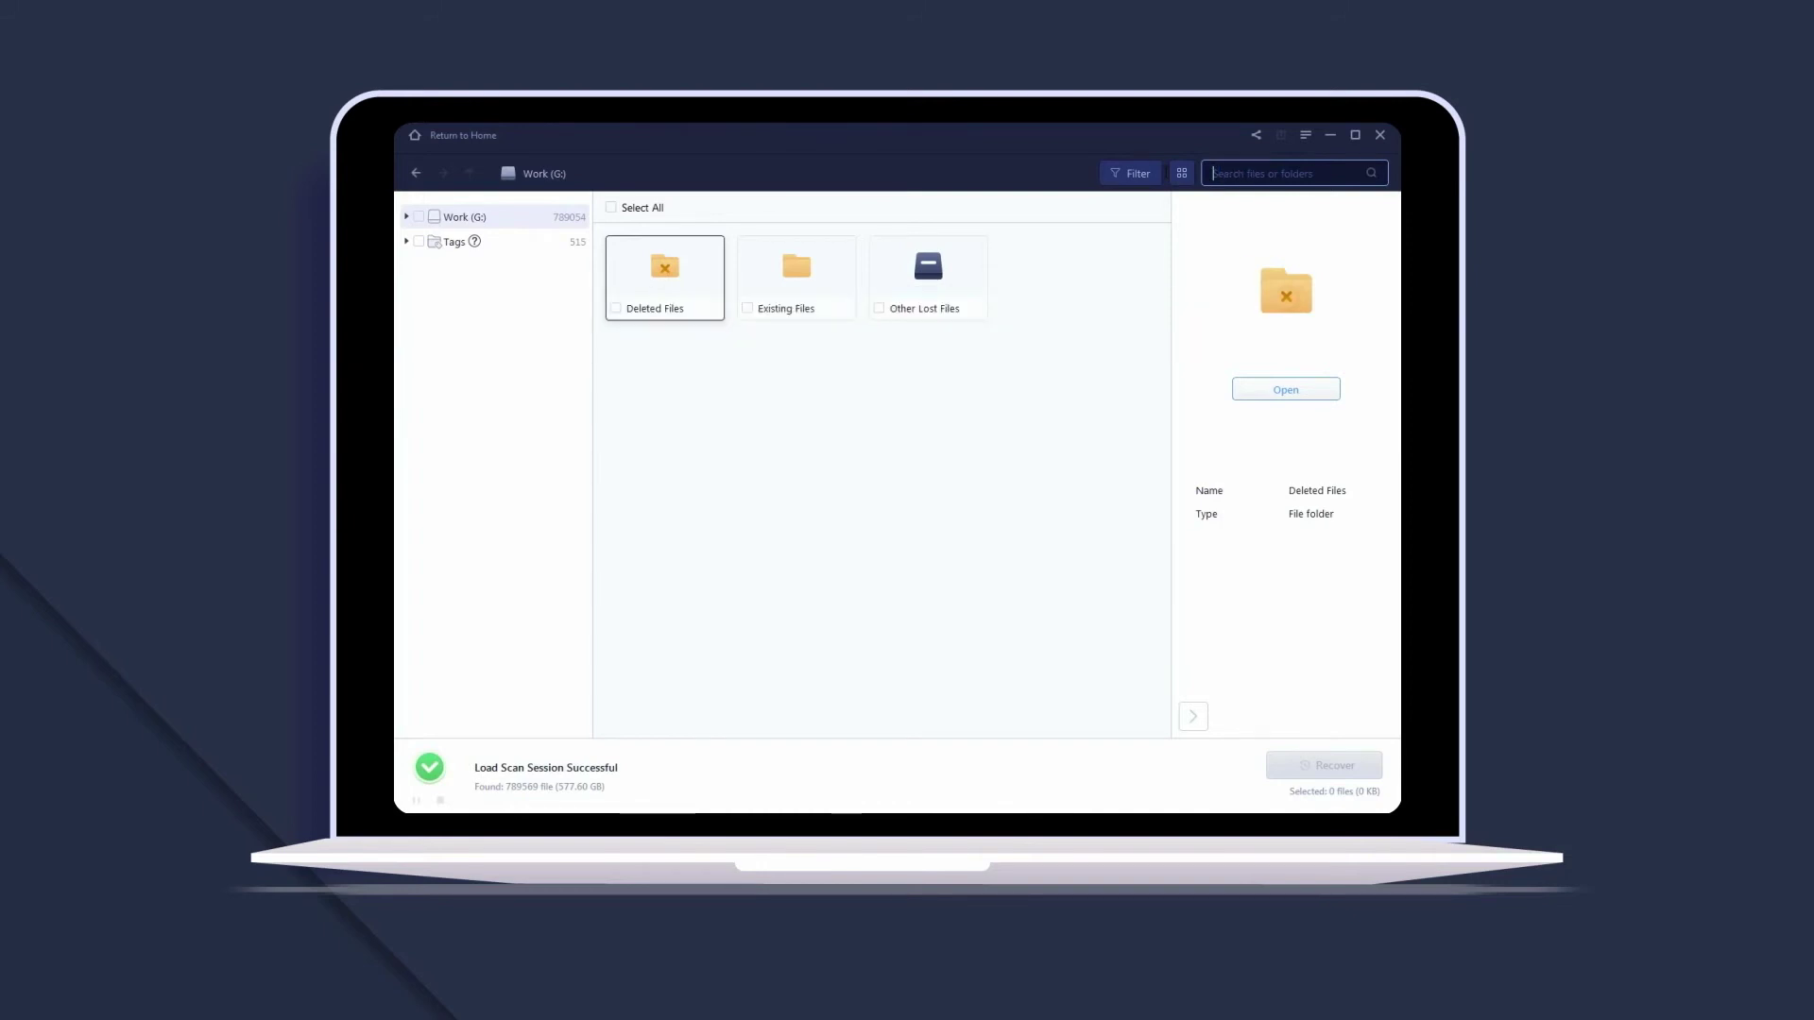
Search the results for 'mkv' and play a preview of #1 Missing Filename File.mkv.
text(mkv)
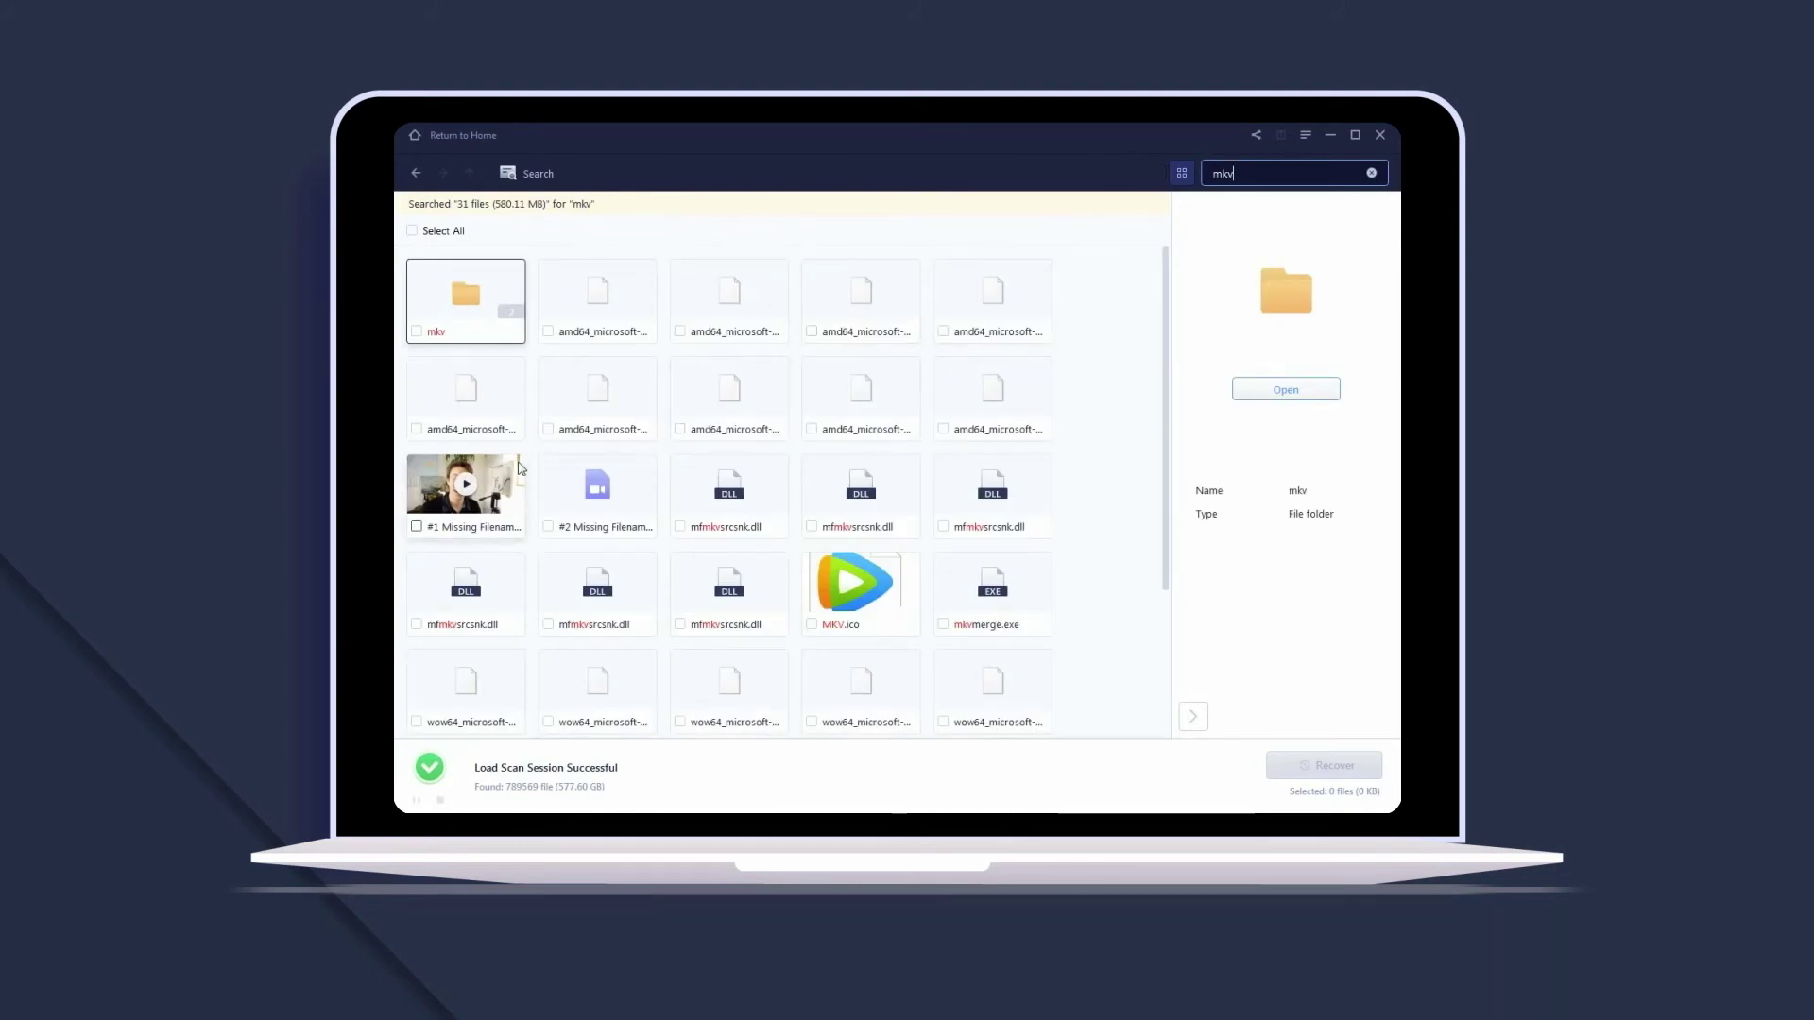
click(468, 493)
click(1326, 395)
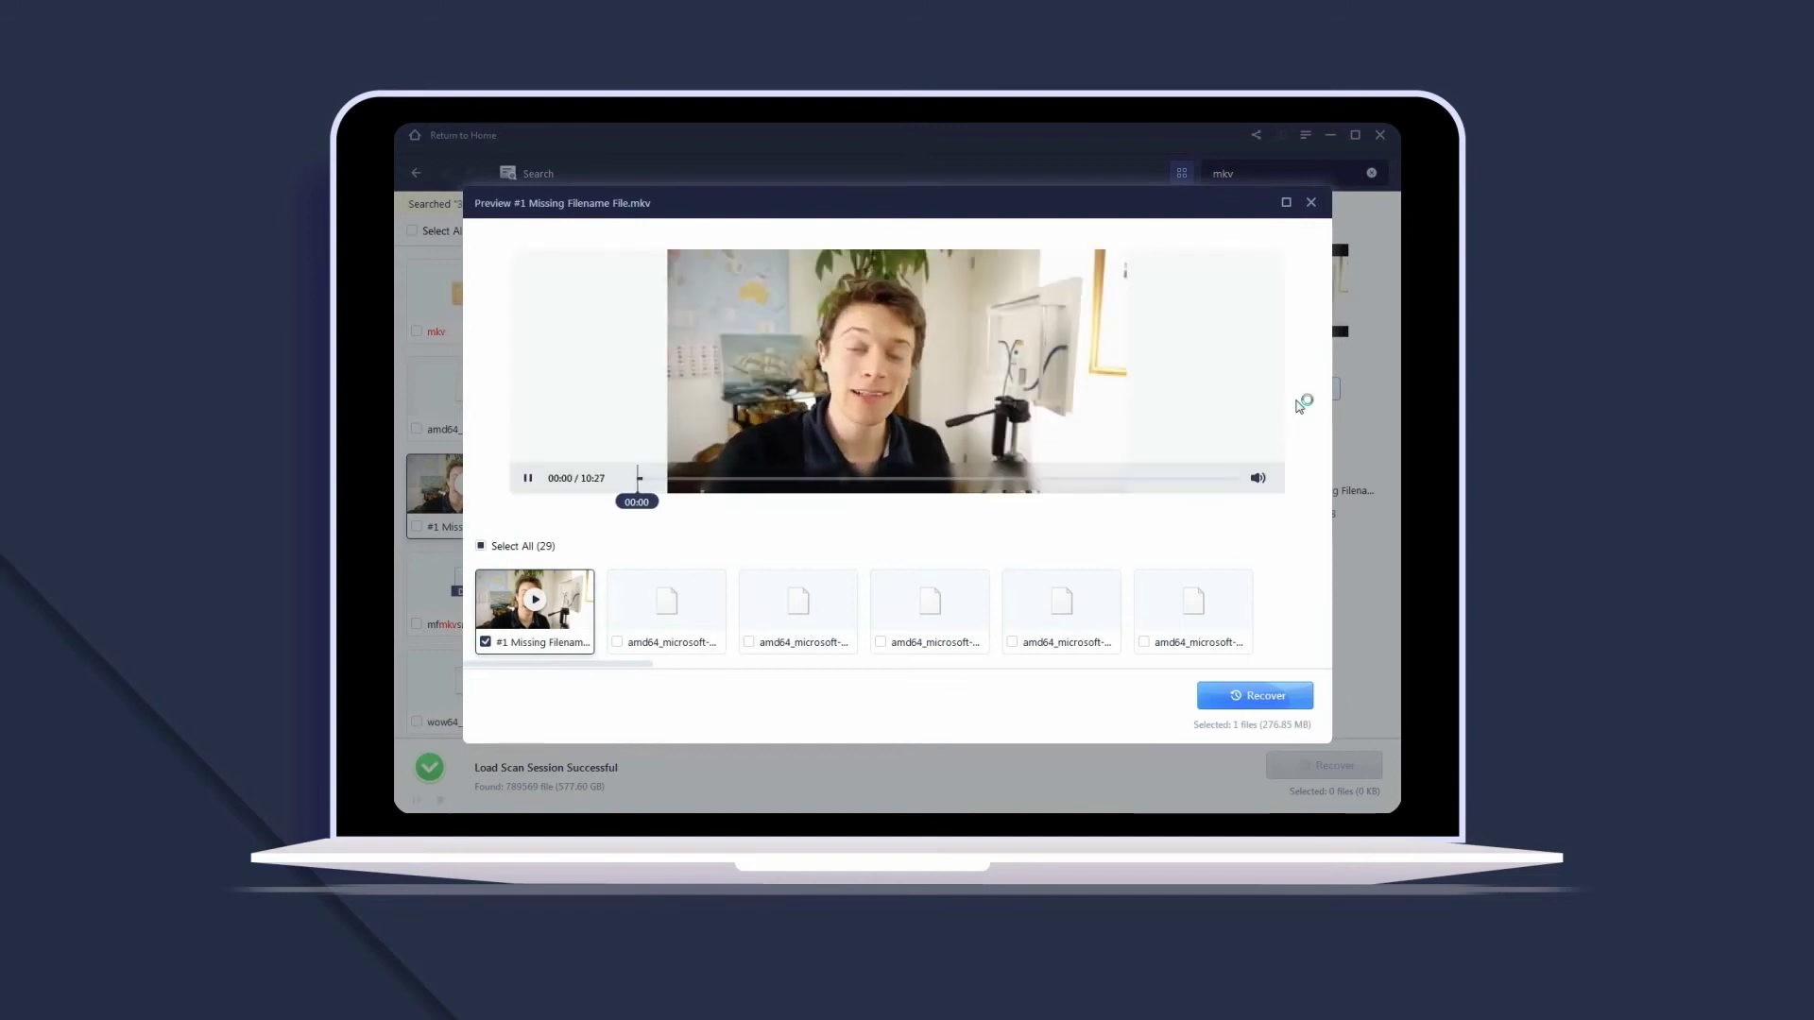
Clear the search and filter results to Videos, Last 1 month, and 1MB~512MB.
click(1311, 203)
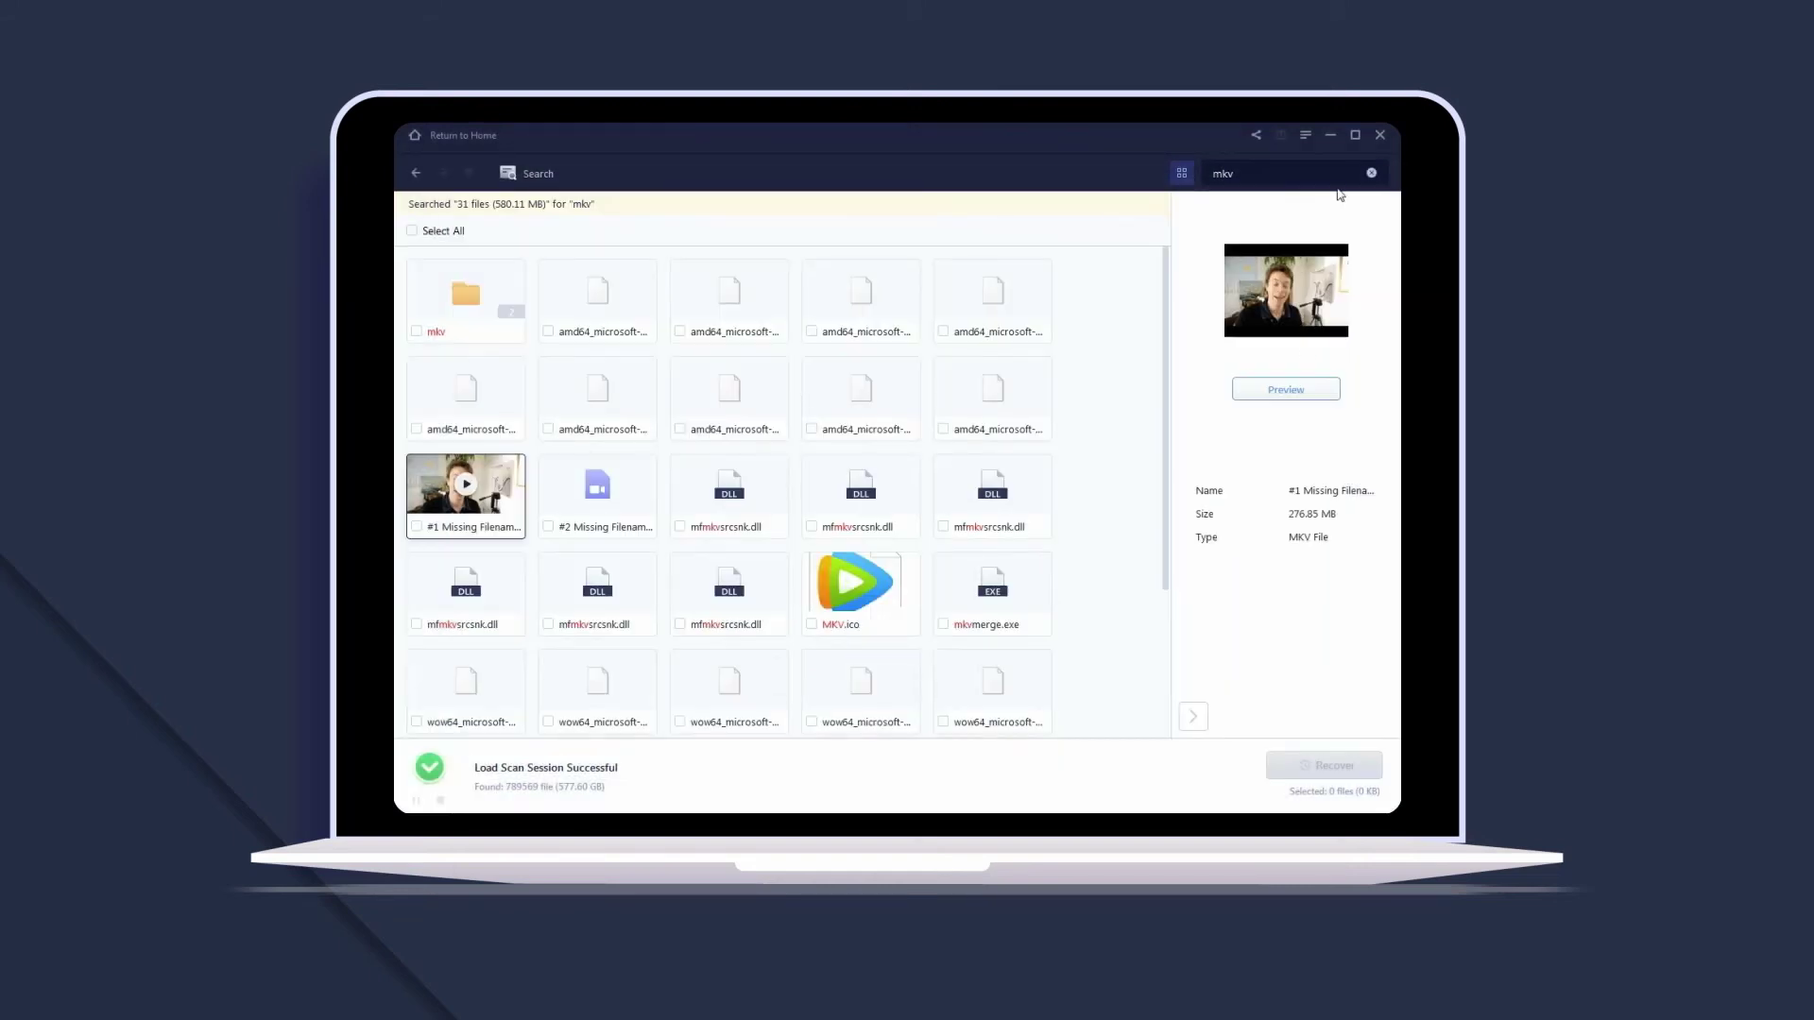
click(1371, 173)
click(1138, 174)
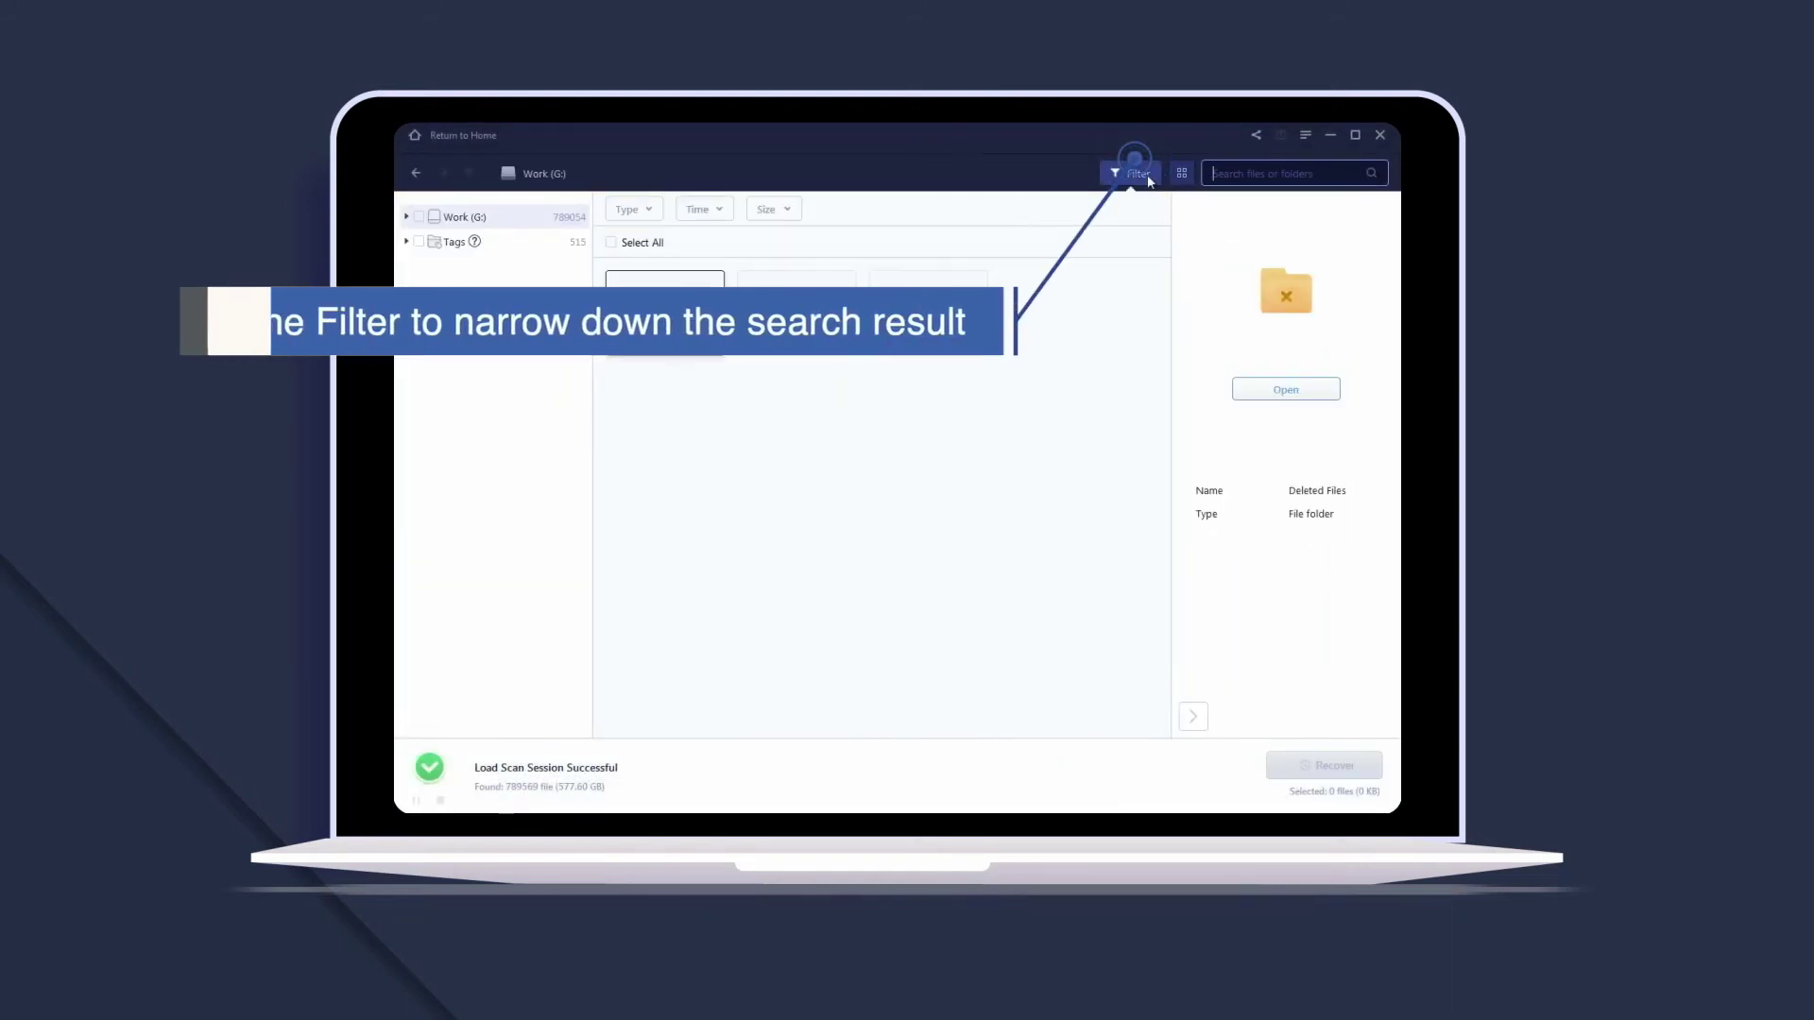
click(649, 213)
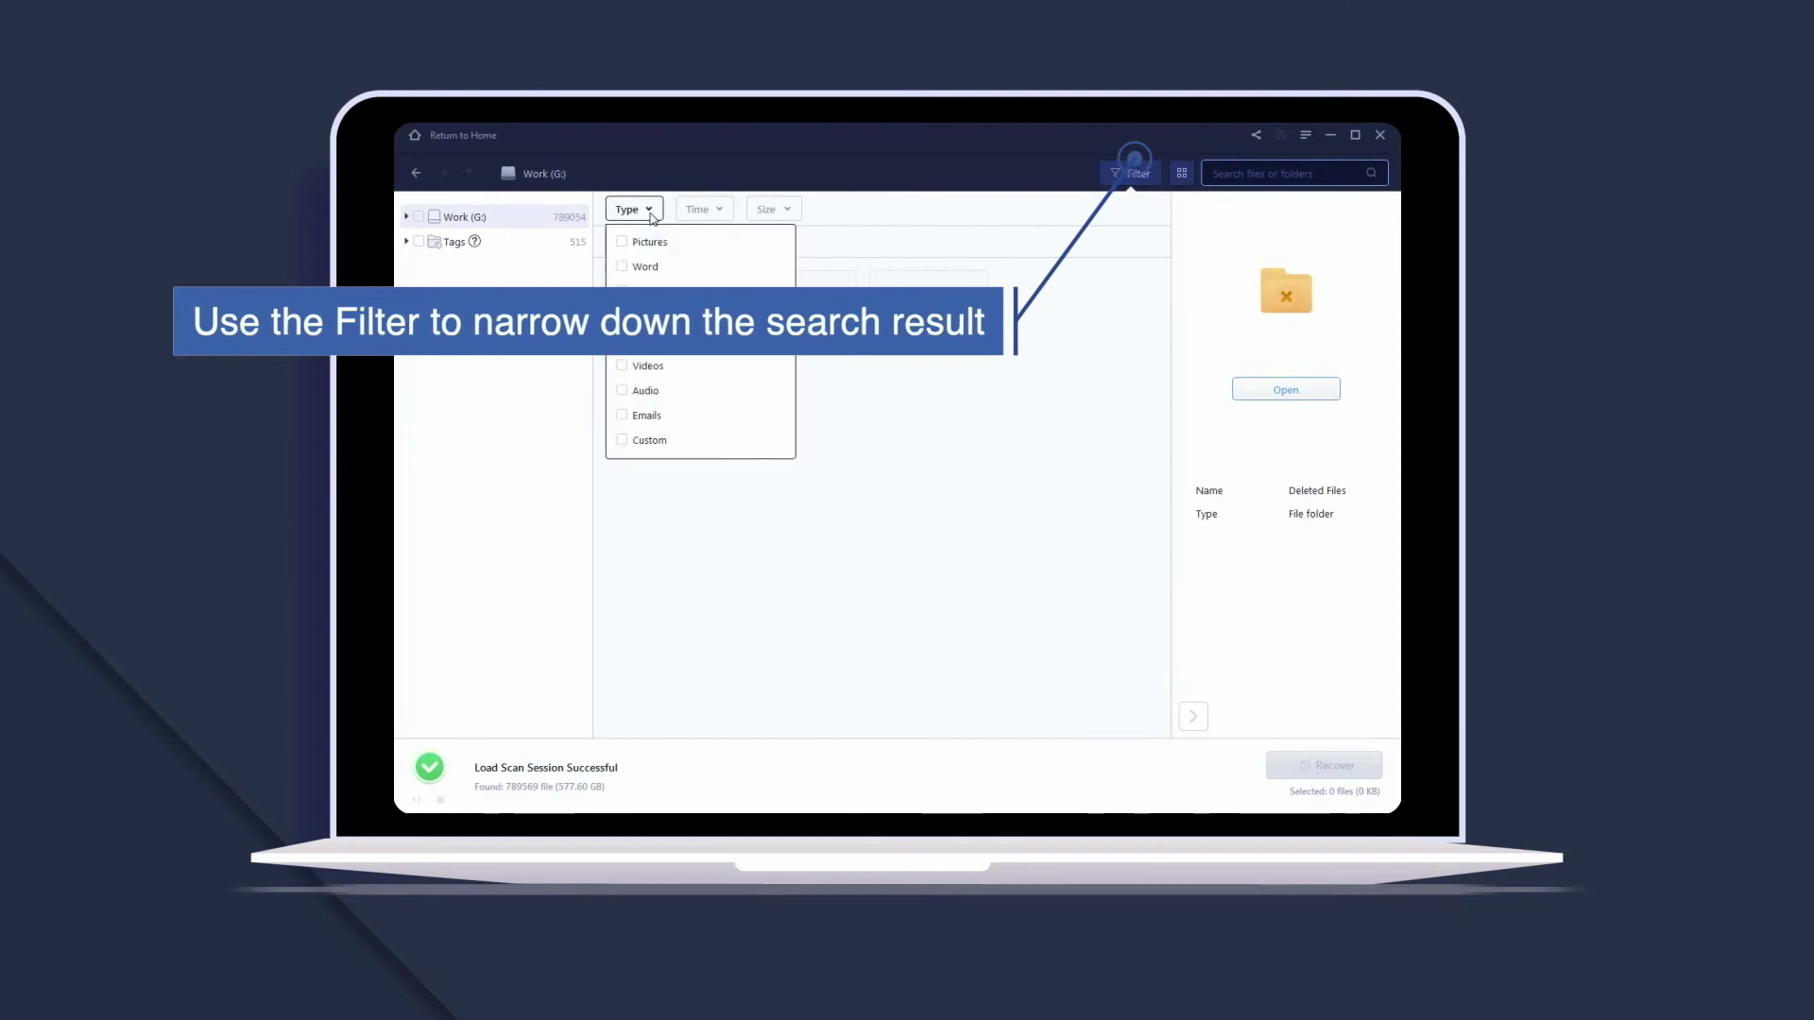
click(623, 366)
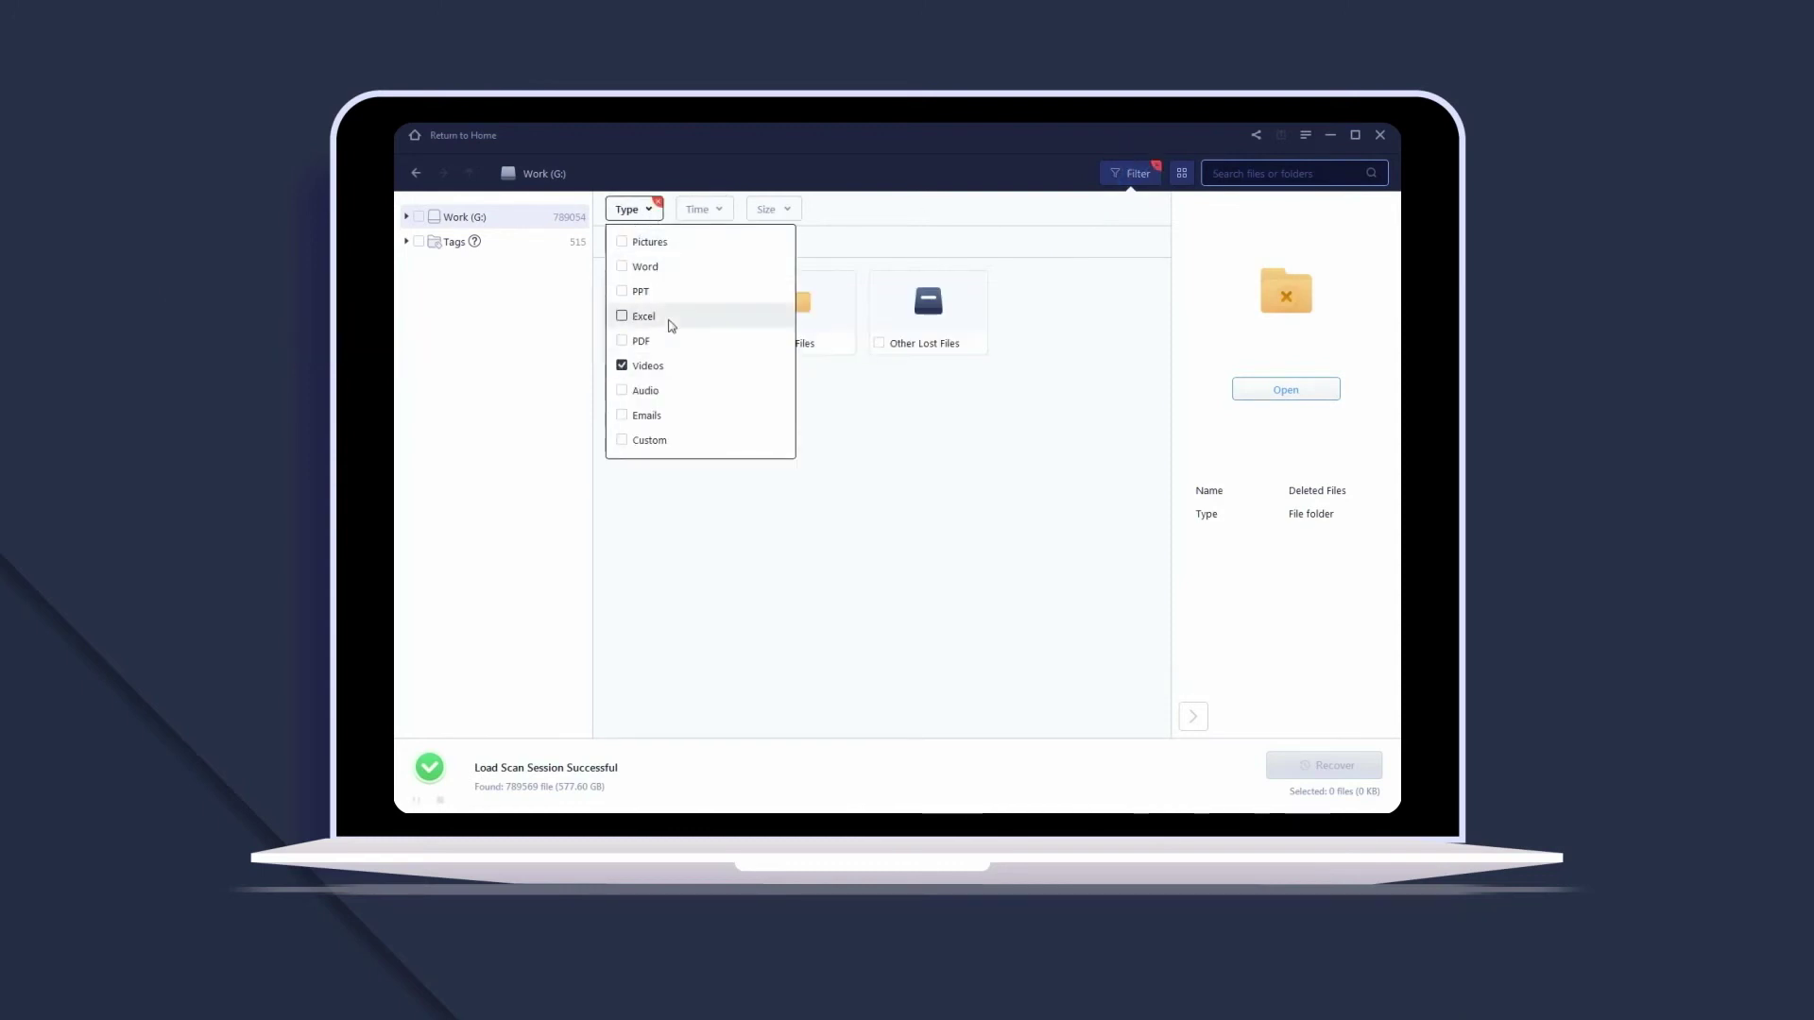
click(721, 211)
click(718, 316)
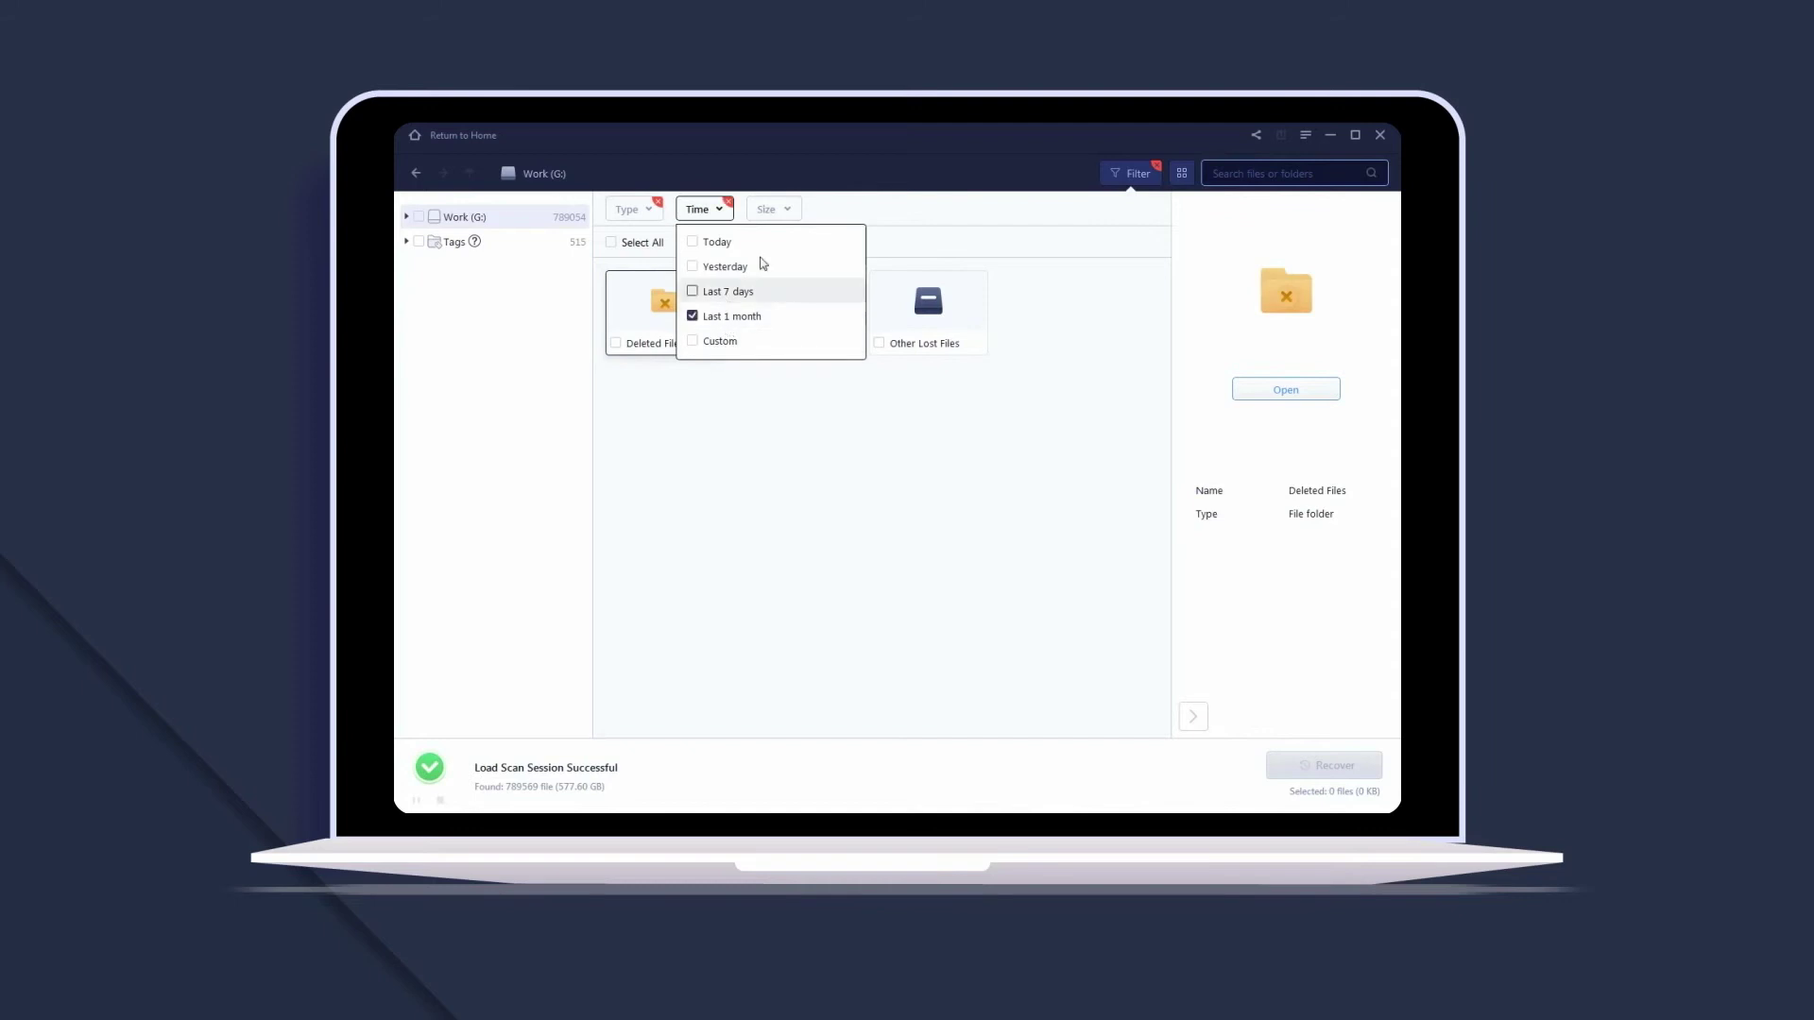
click(788, 210)
click(805, 294)
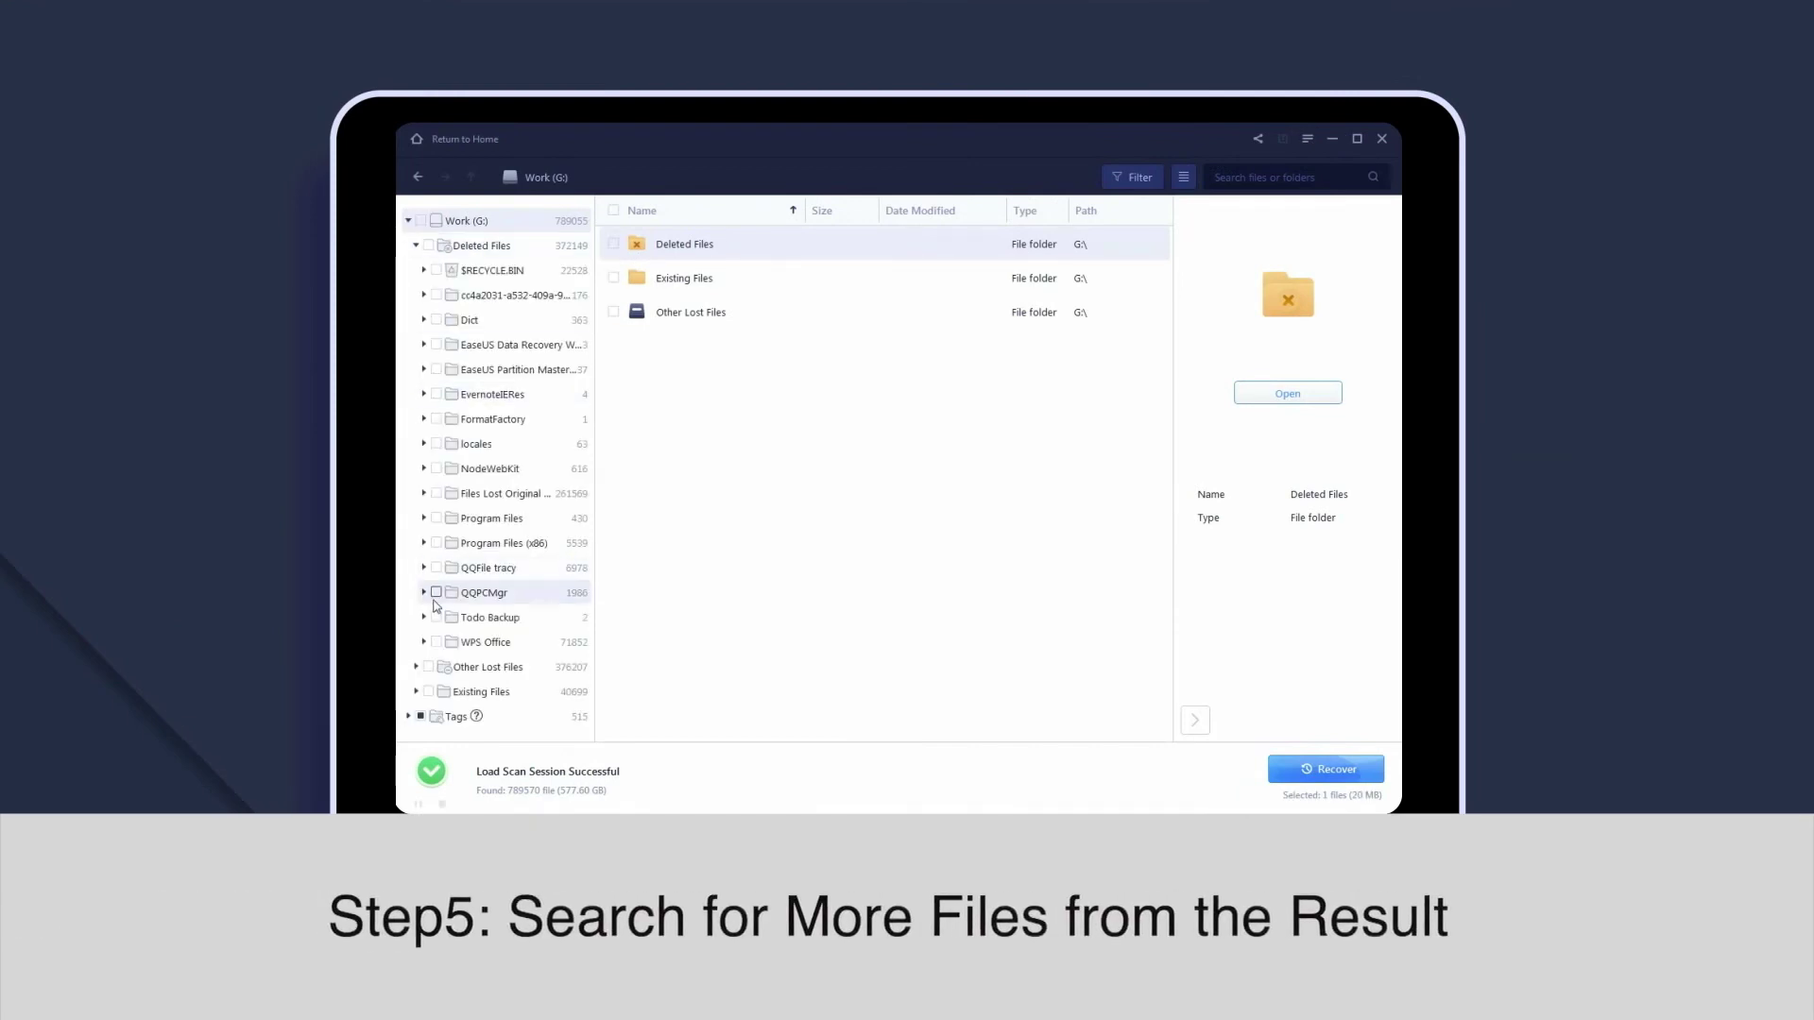
Browse Other Lost Files > Files Lost Original Name to the mkv folder.
click(461, 669)
scroll(456, 667, down, 1)
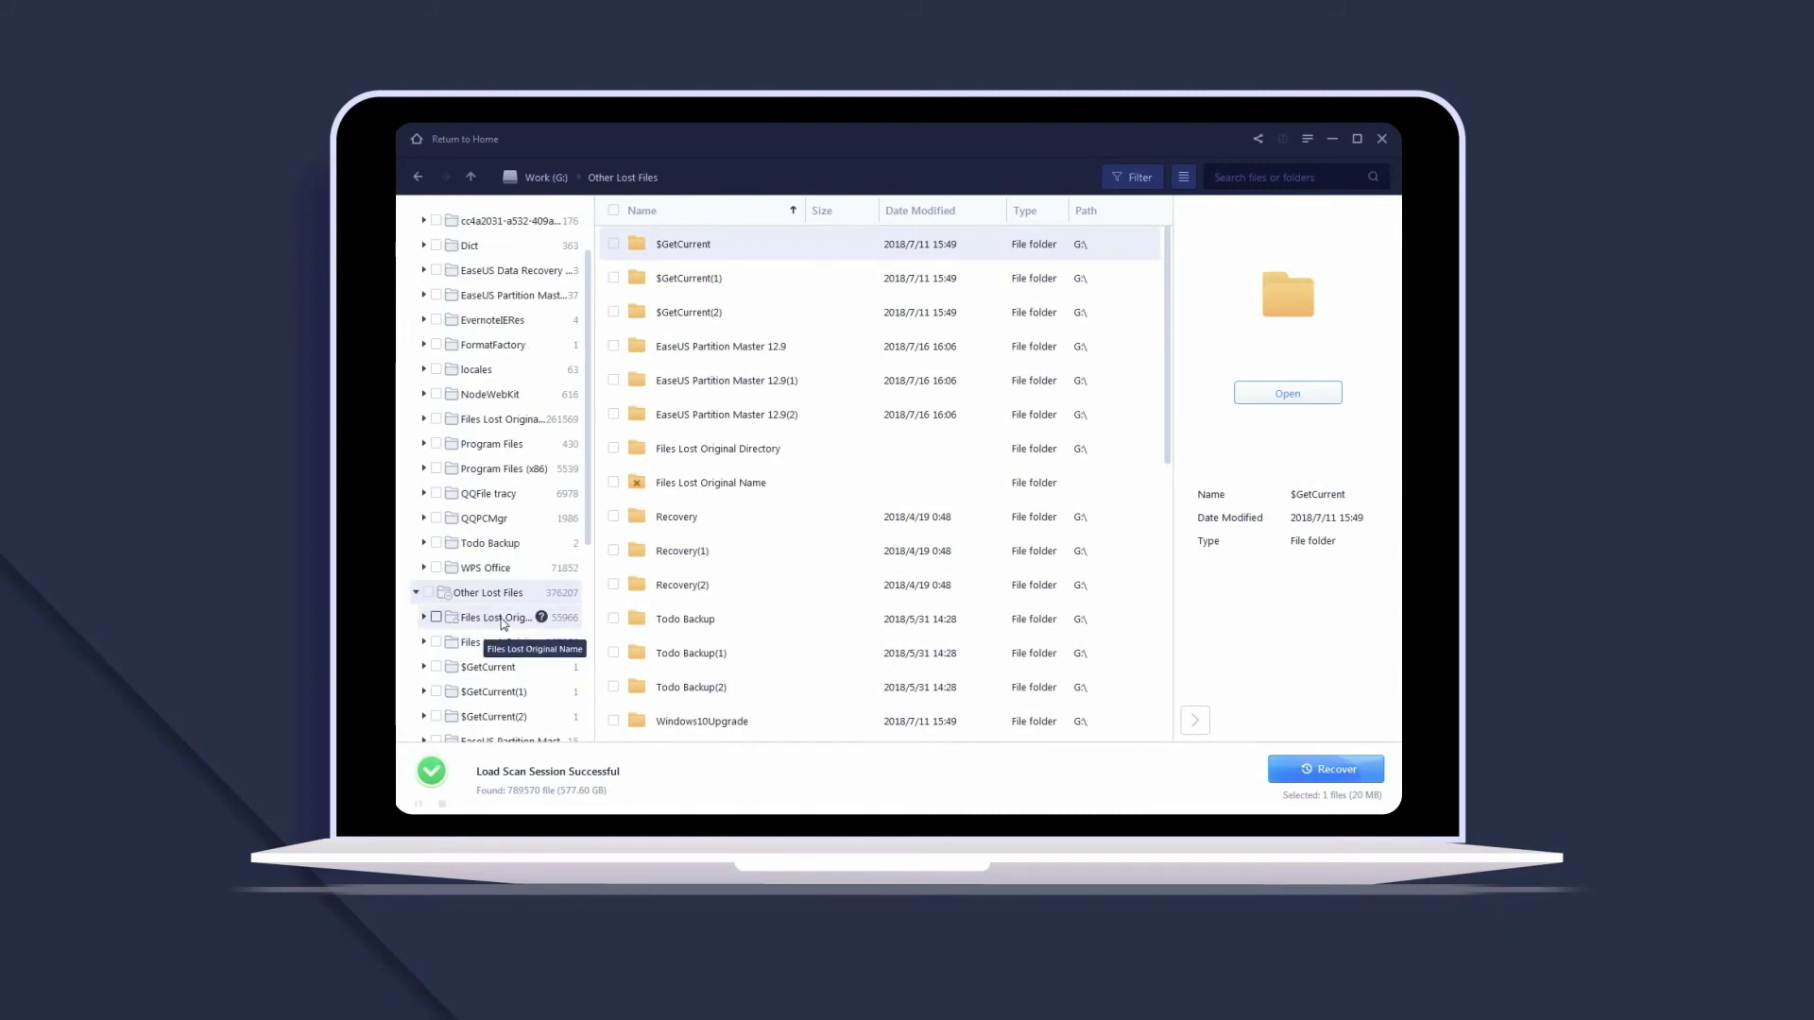
mouse_move(541, 617)
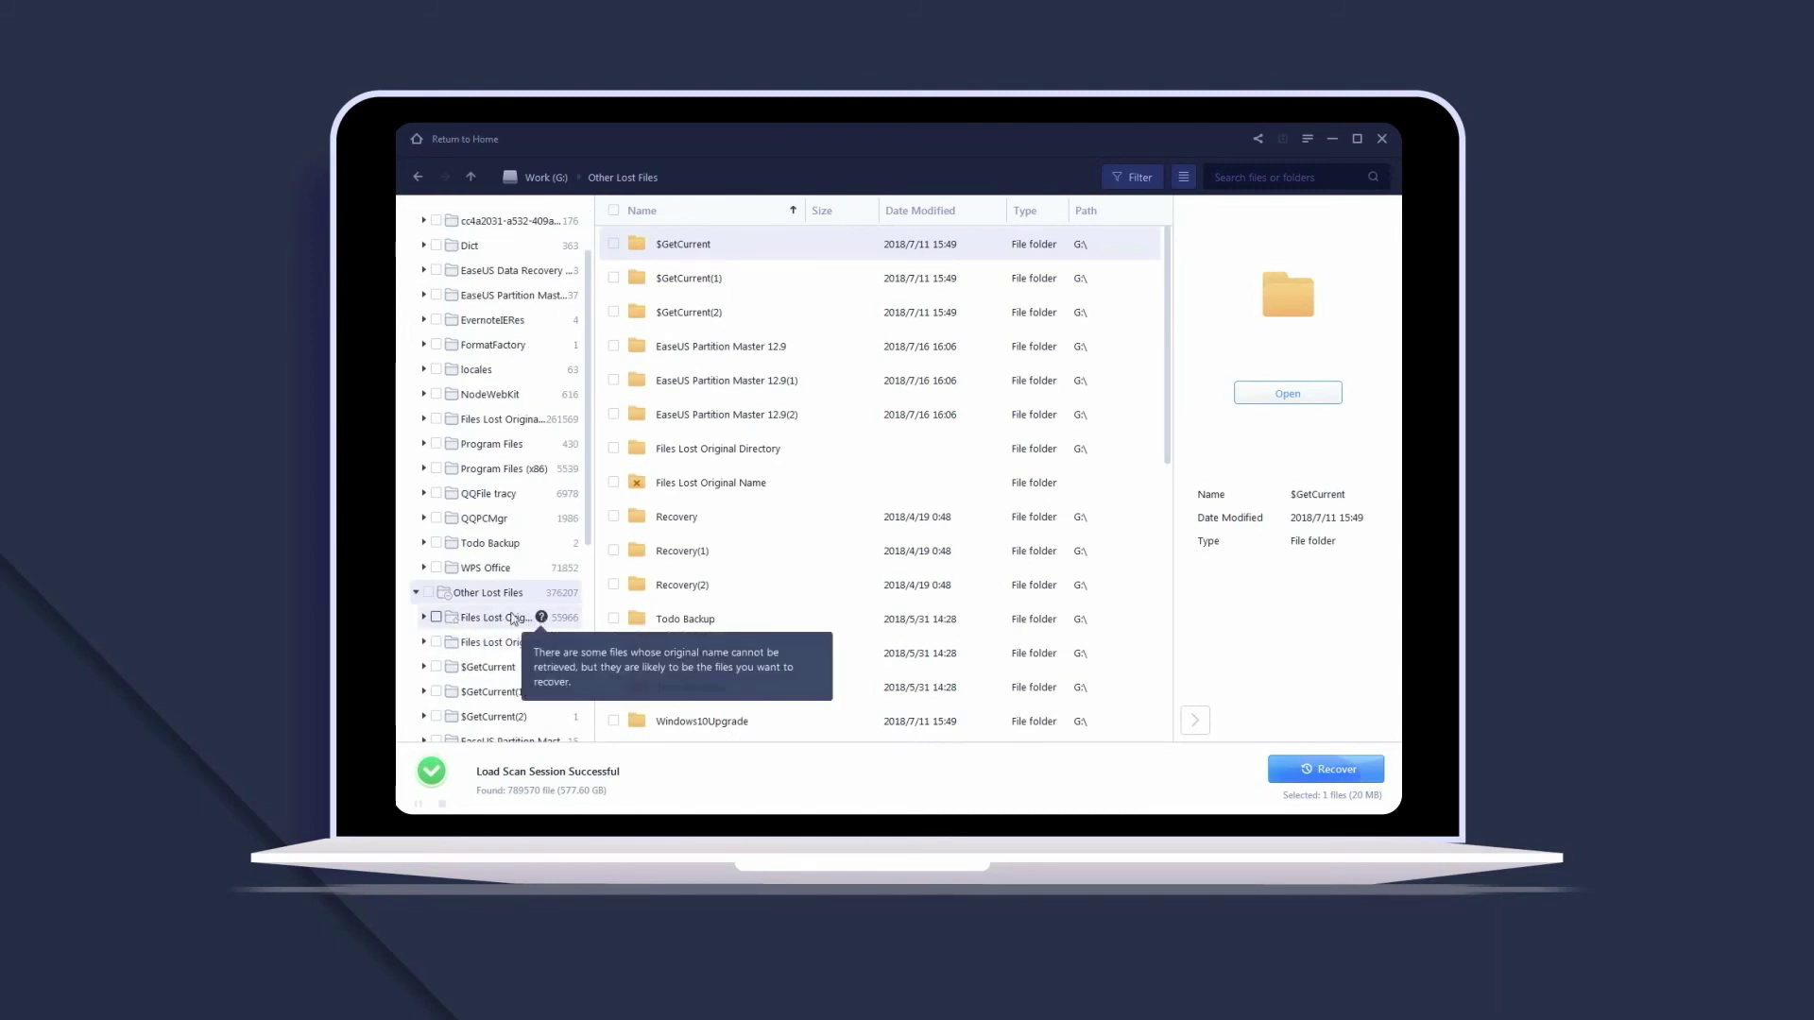
double_click(513, 618)
scroll(513, 619, down, 3)
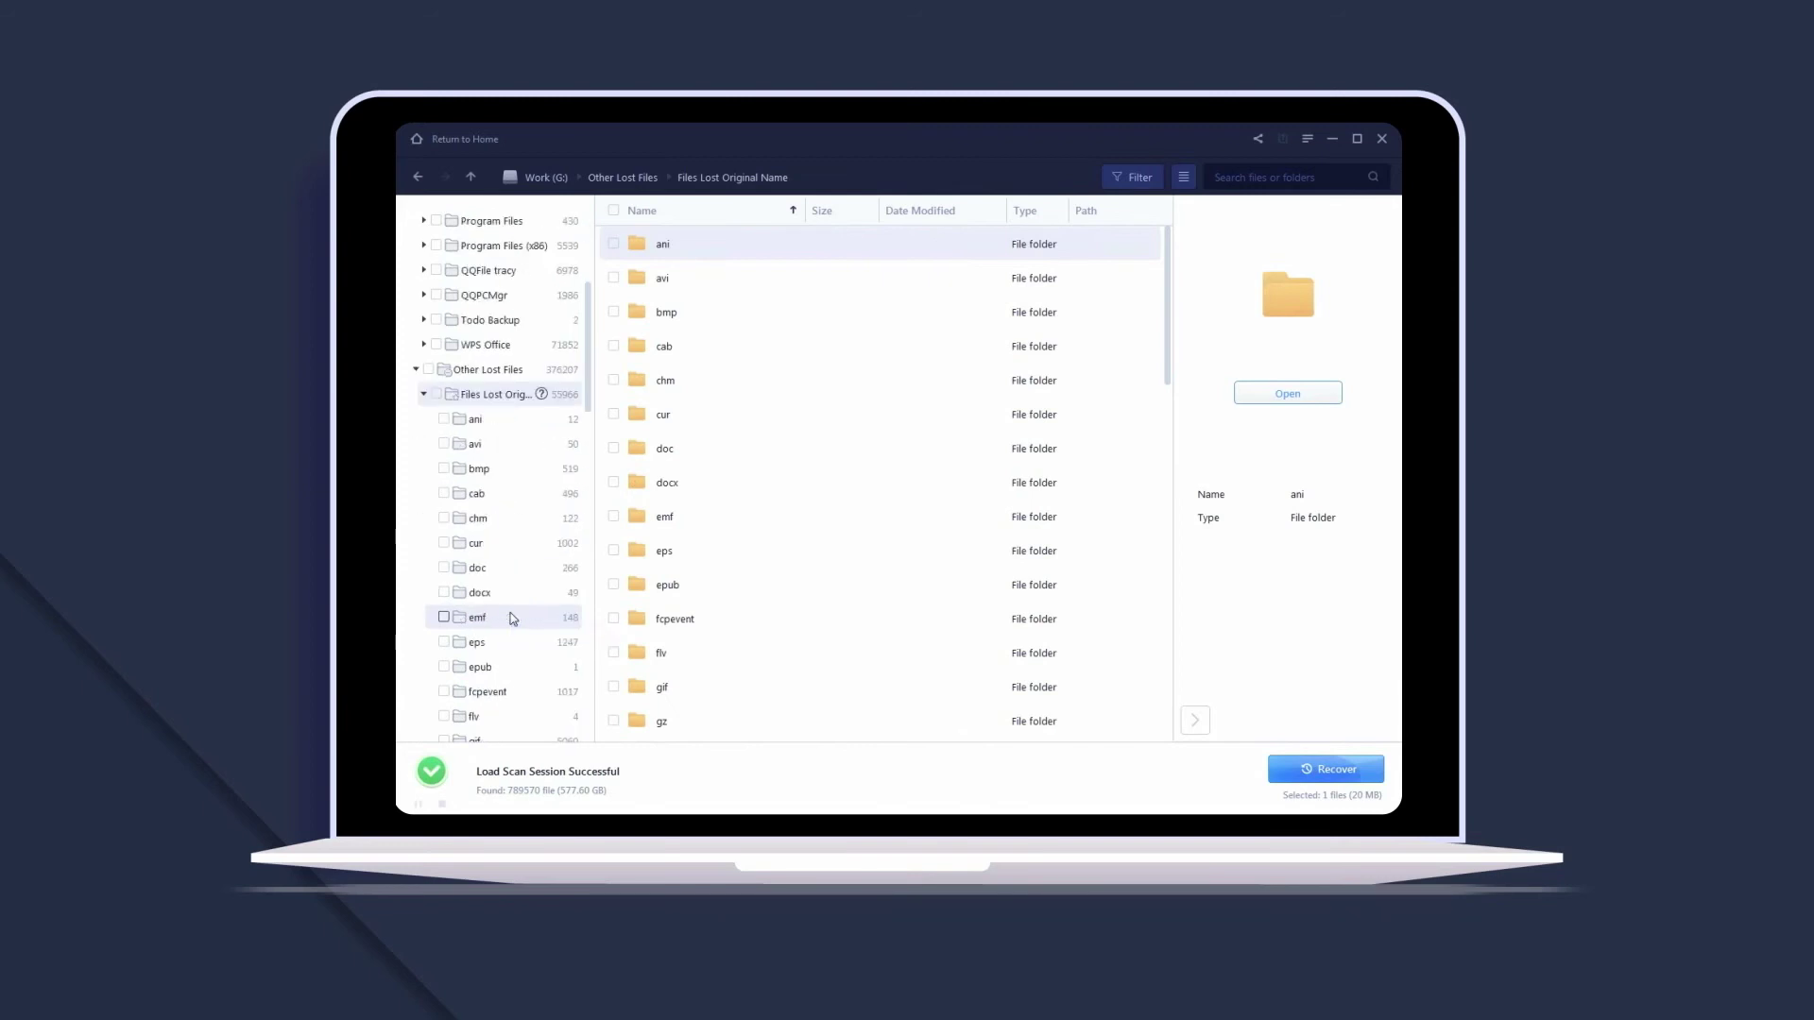
scroll(501, 662, down, 1)
scroll(482, 685, down, 1)
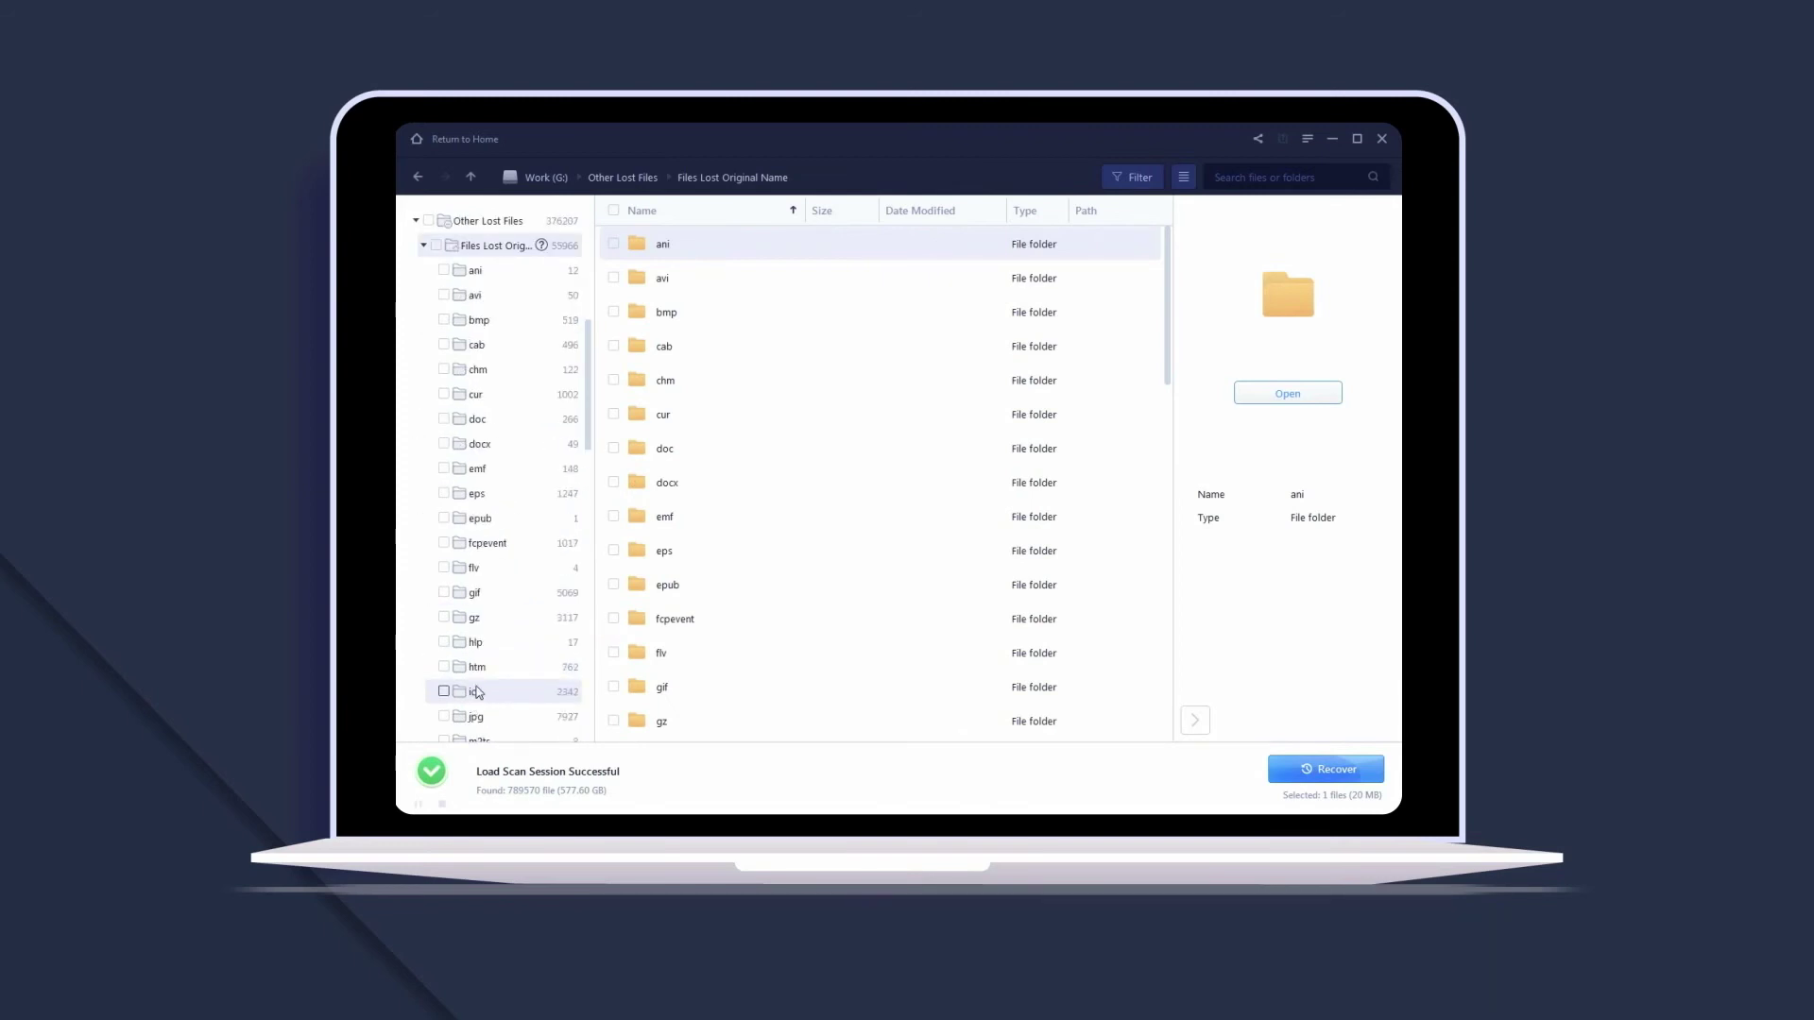
scroll(480, 694, down, 1)
click(491, 710)
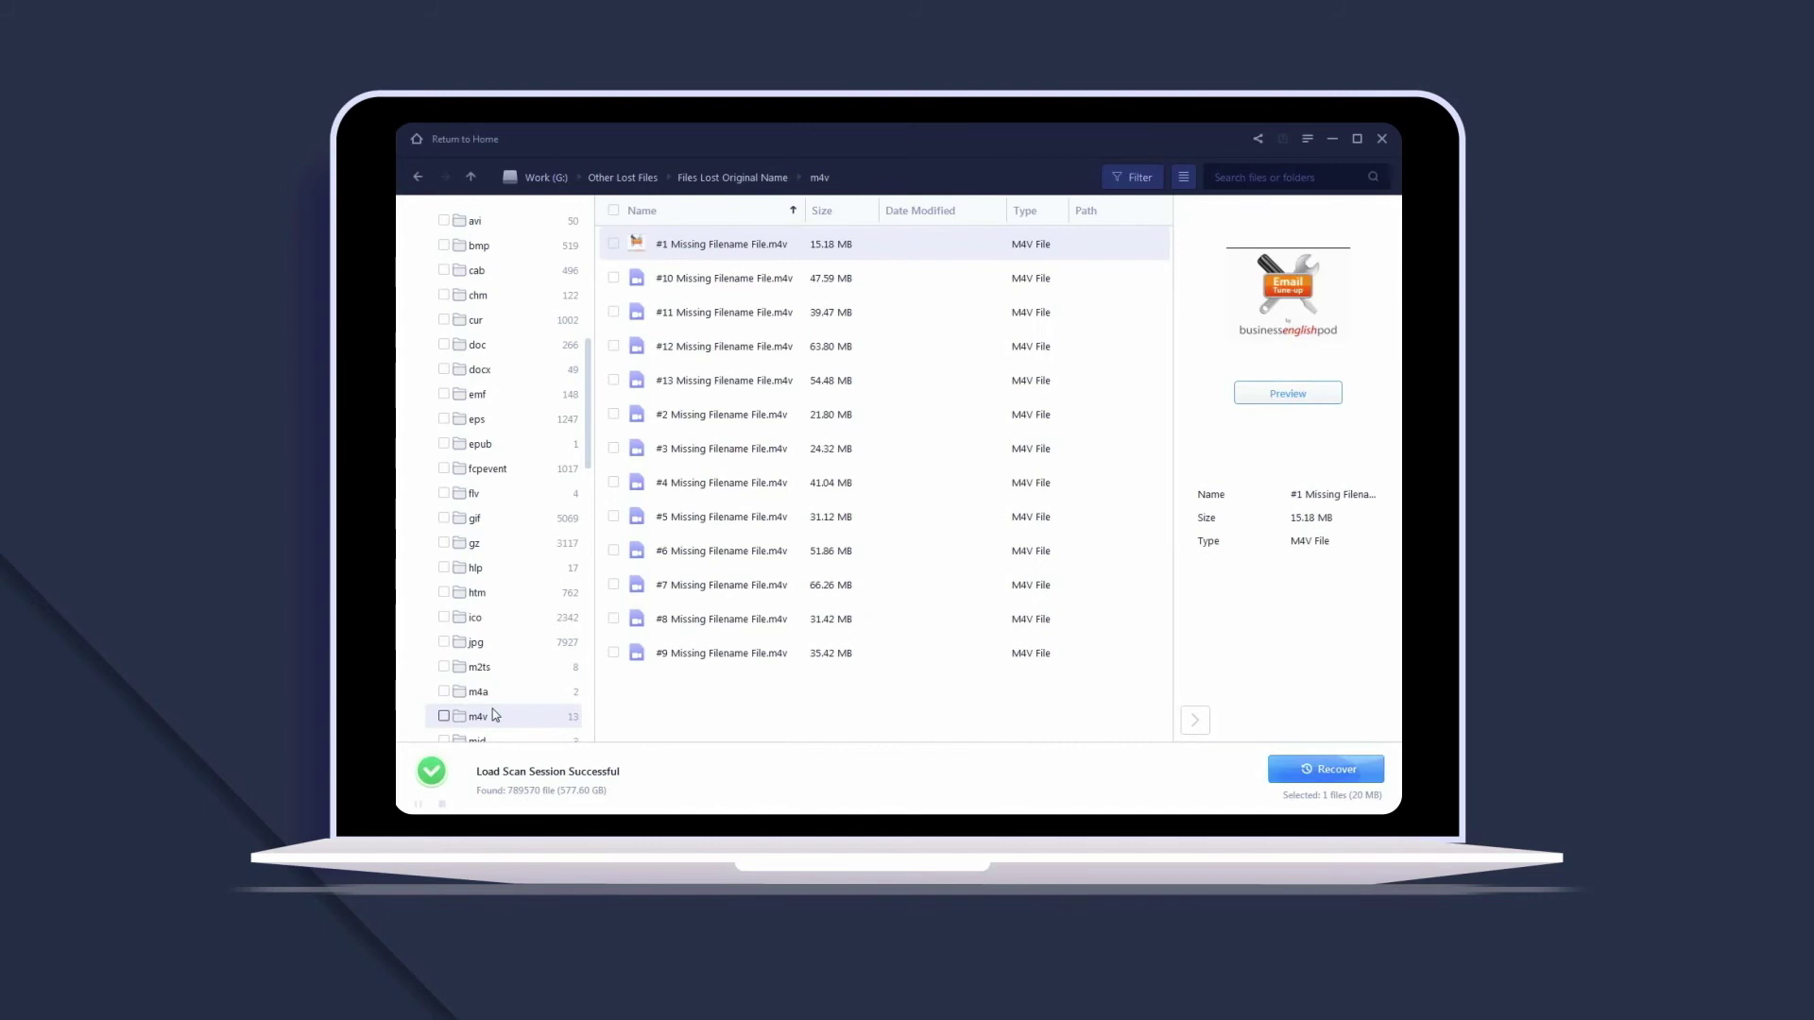
scroll(487, 694, down, 1)
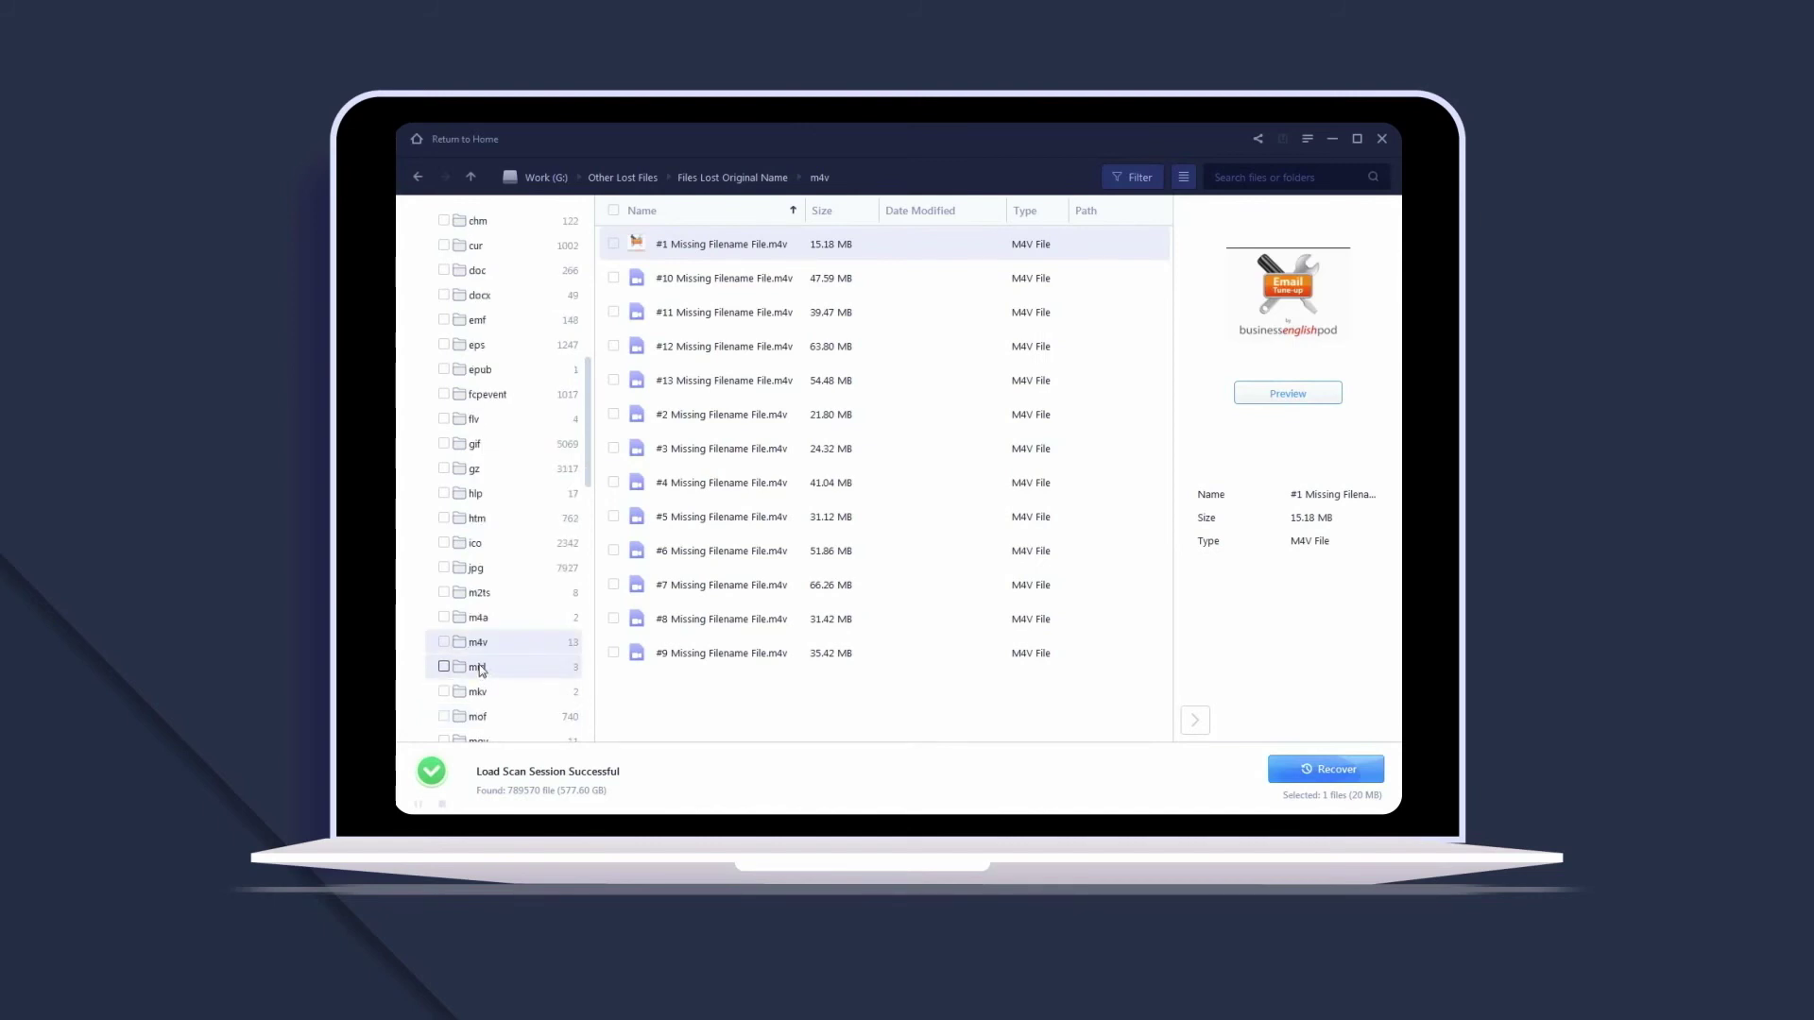
click(498, 695)
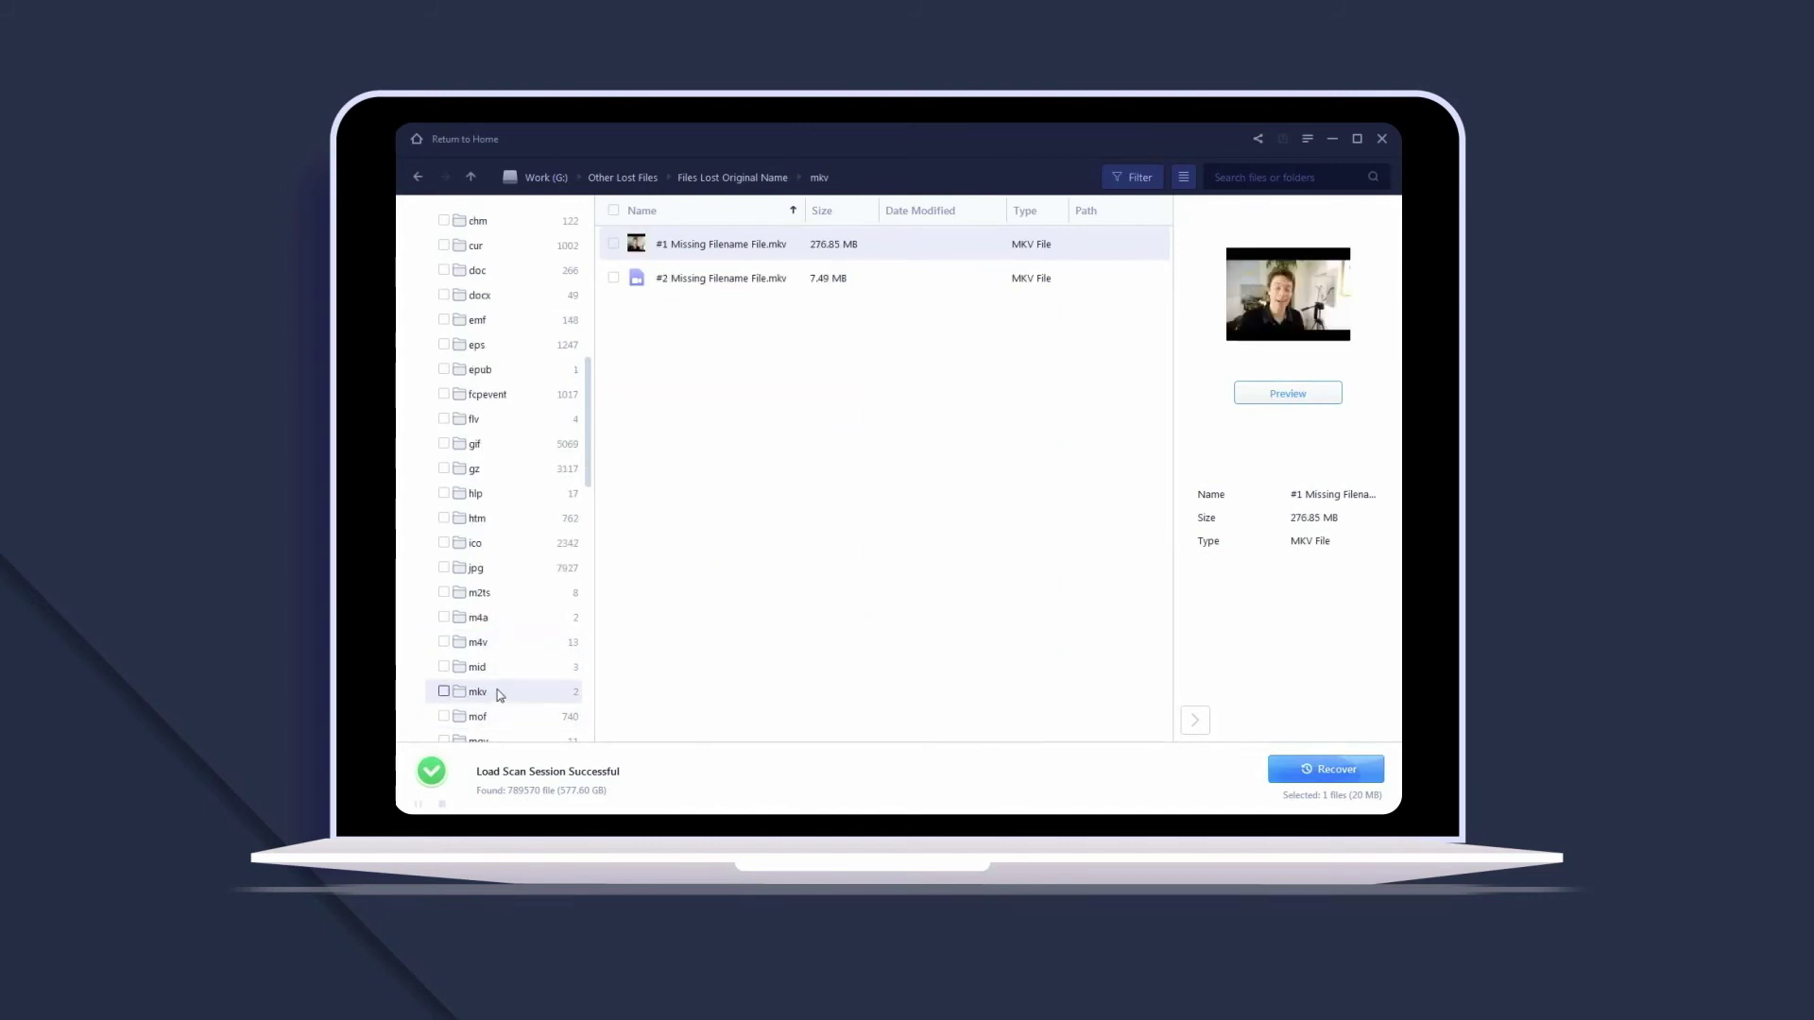
Preview #1 Missing Filename File.mkv and tick it, making 2 files (296.85 MB) selected.
click(1297, 396)
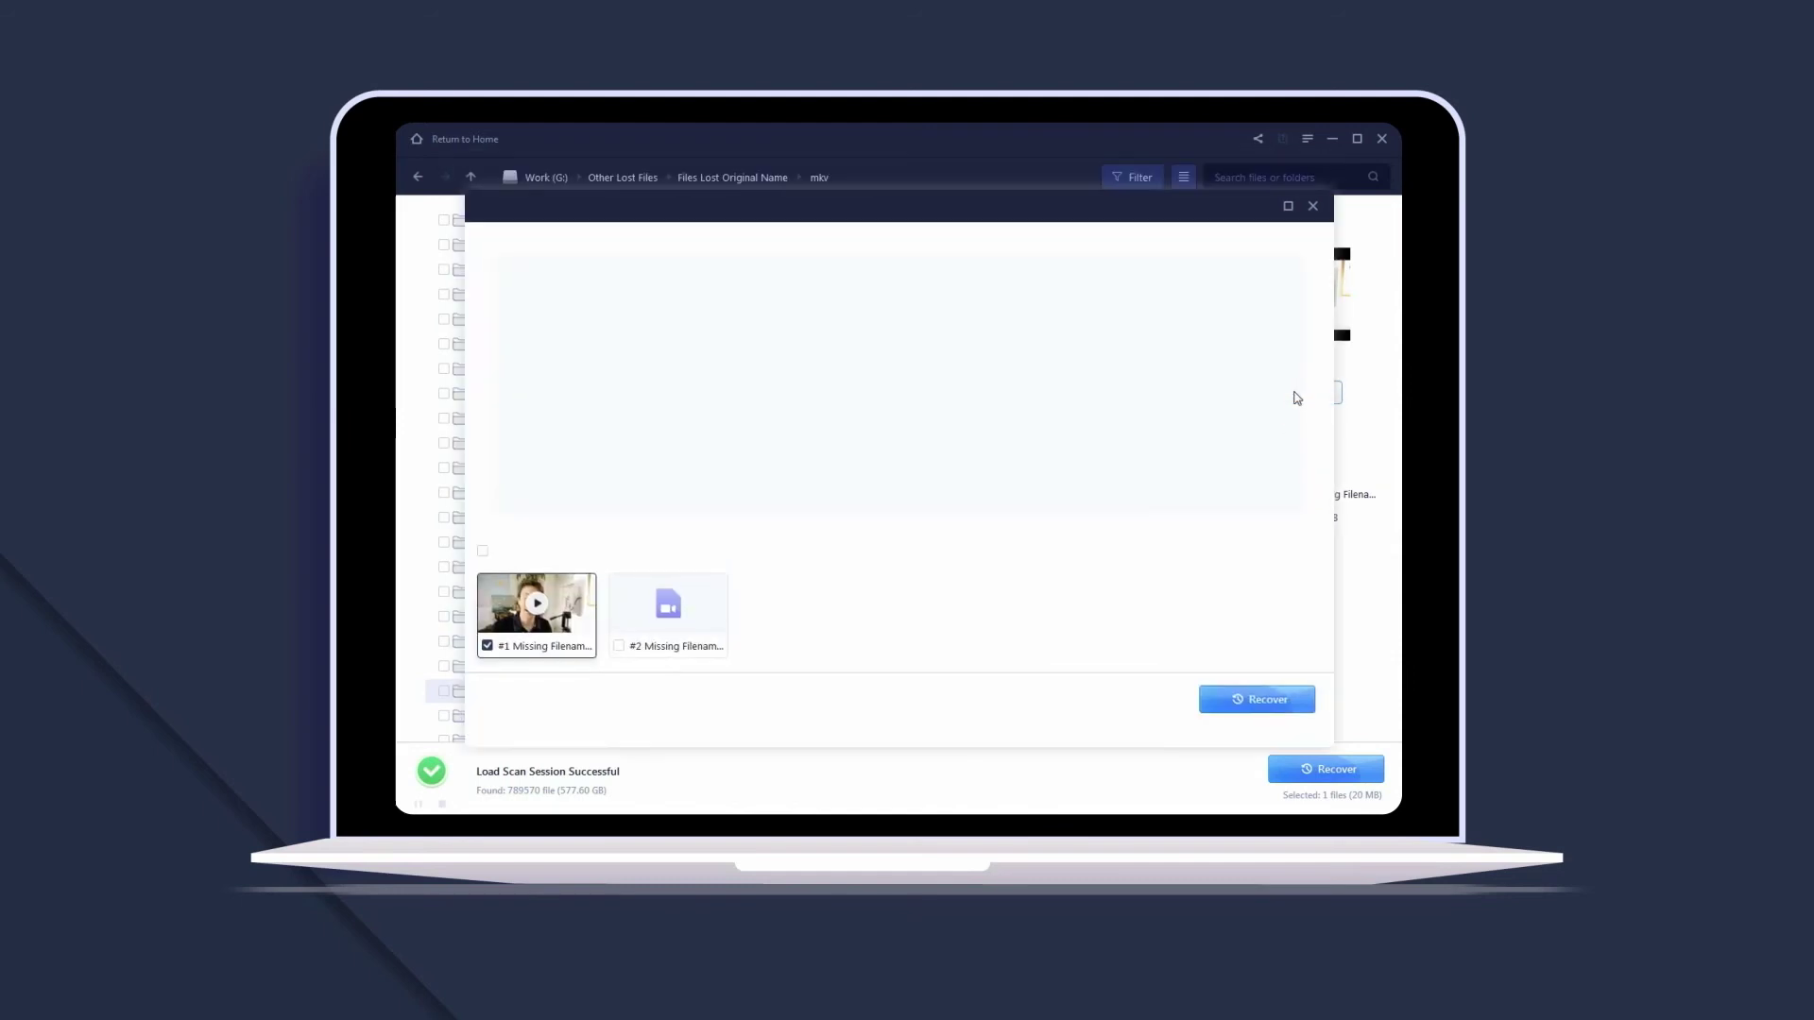
click(1314, 206)
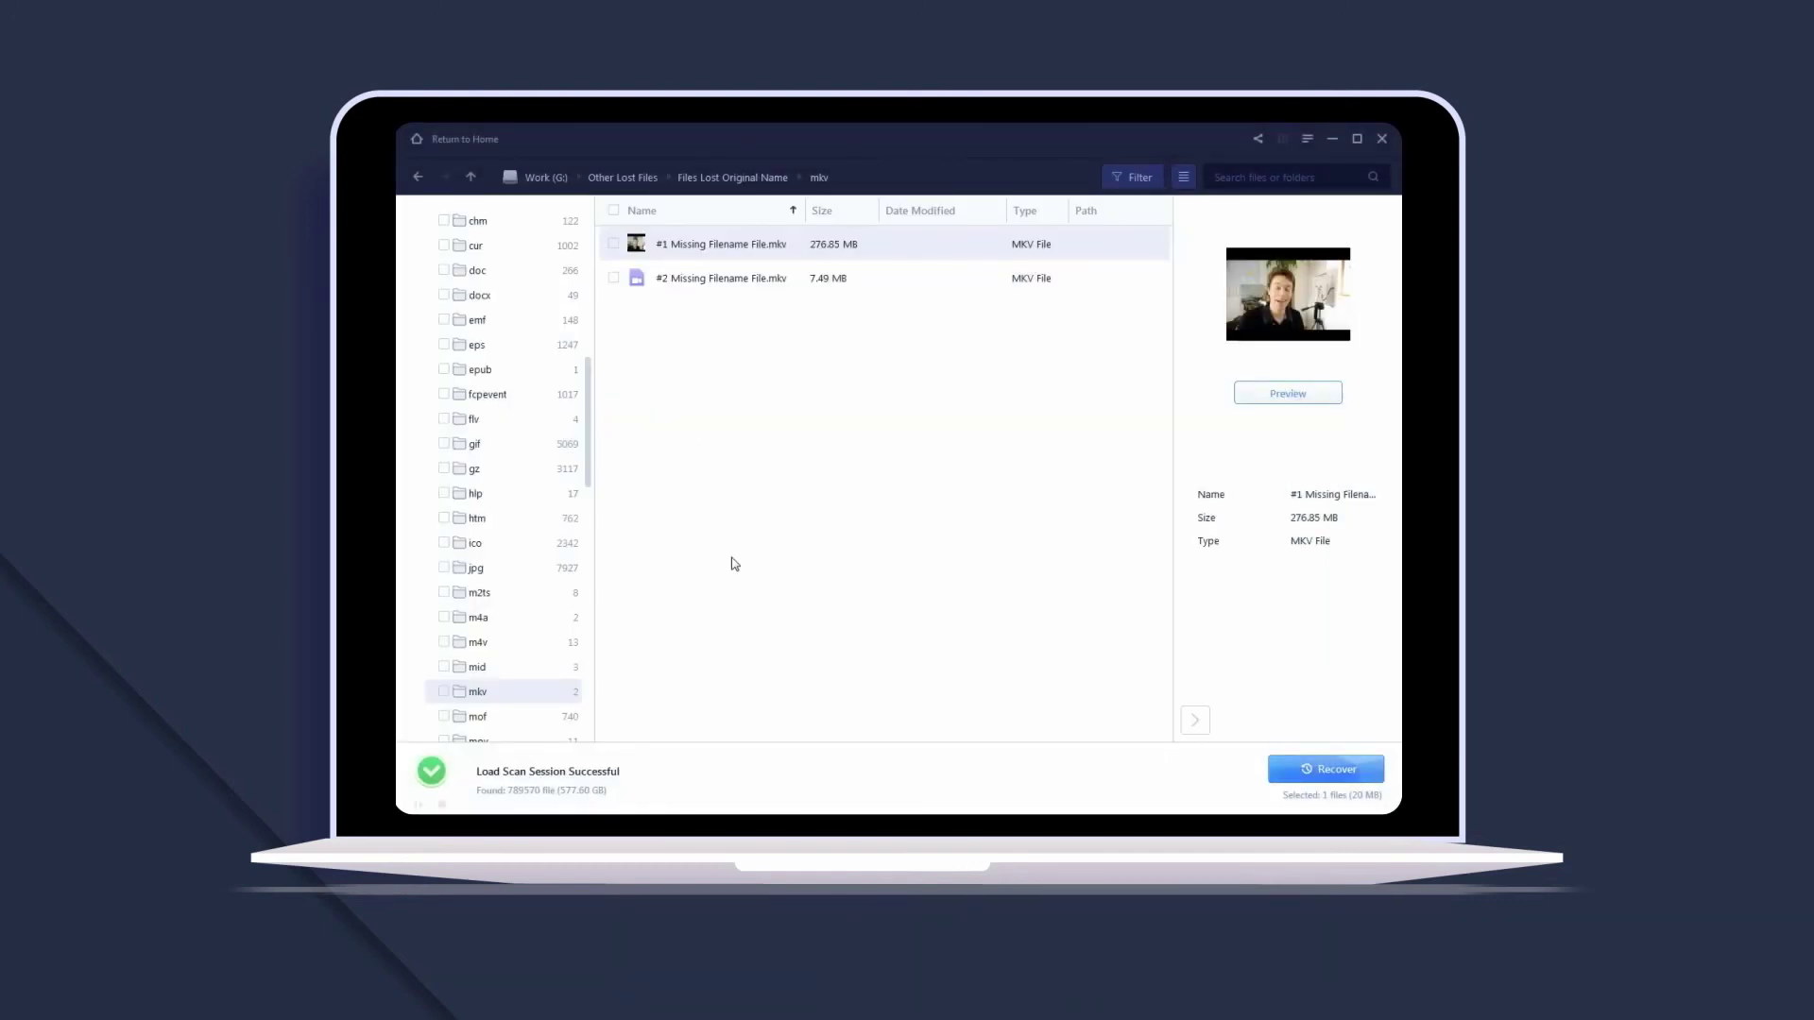
click(614, 244)
scroll(456, 619, down, 2)
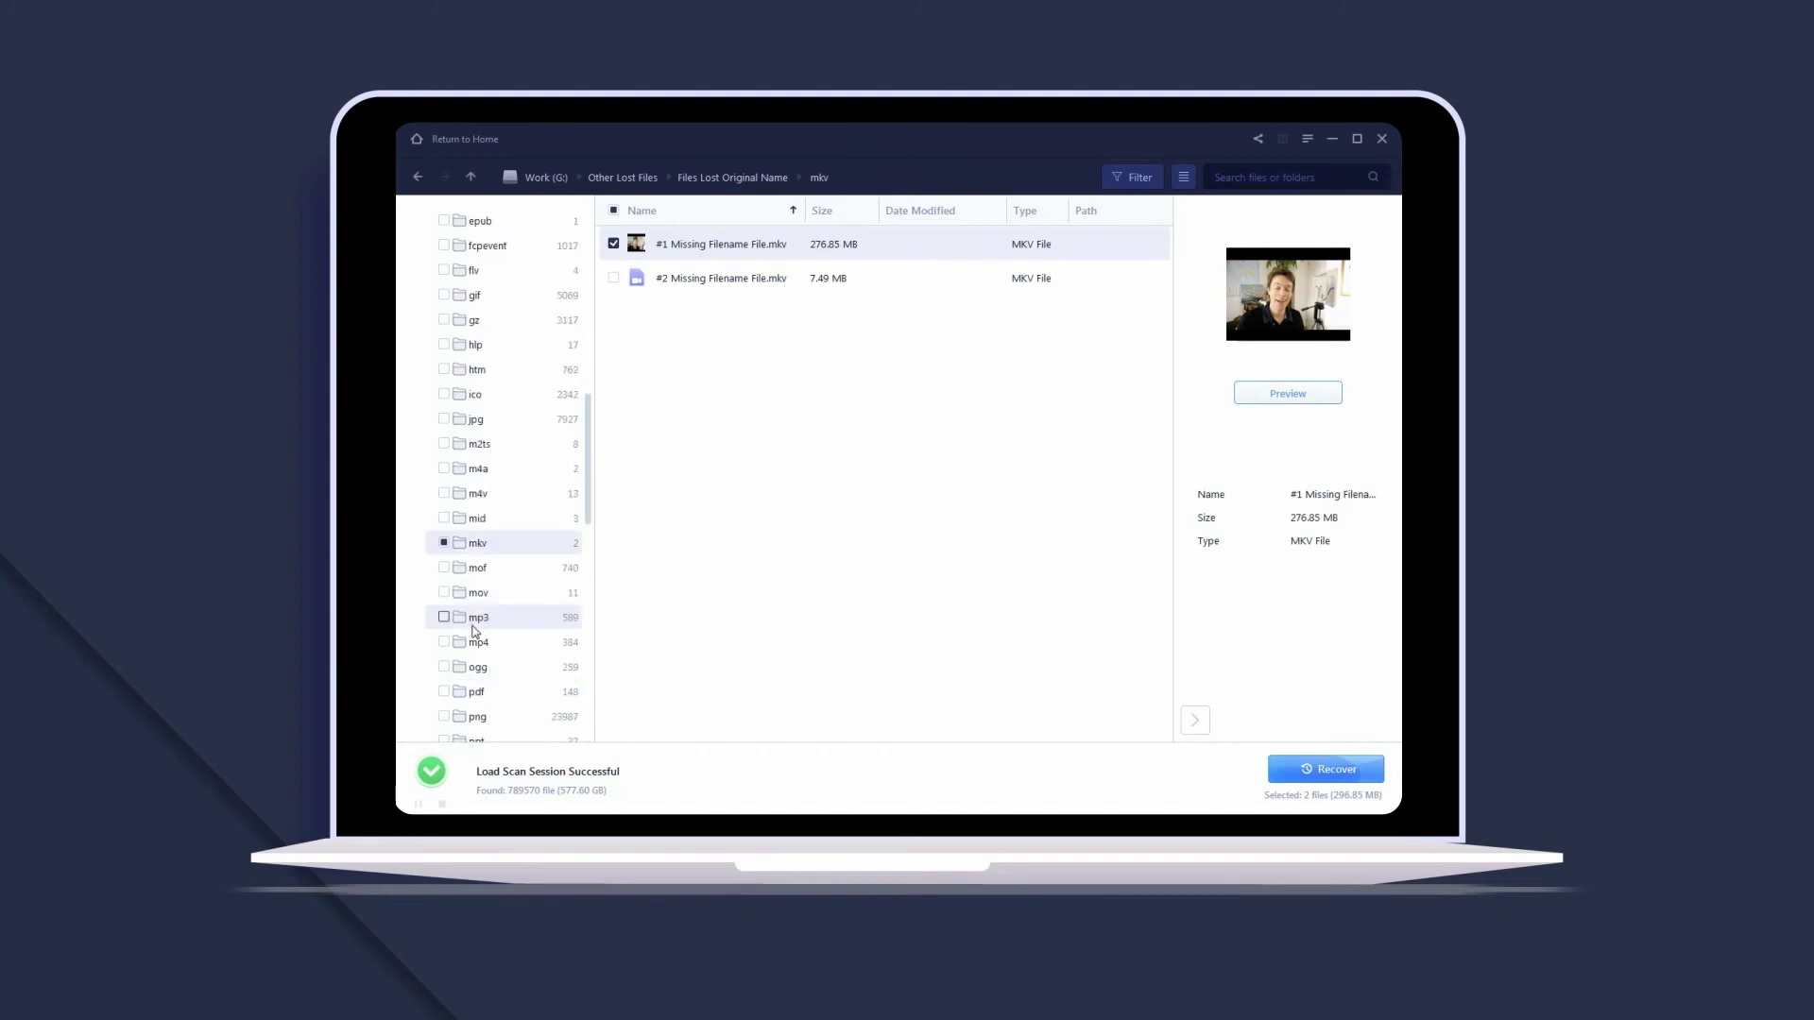
scroll(477, 623, up, 5)
scroll(463, 595, up, 4)
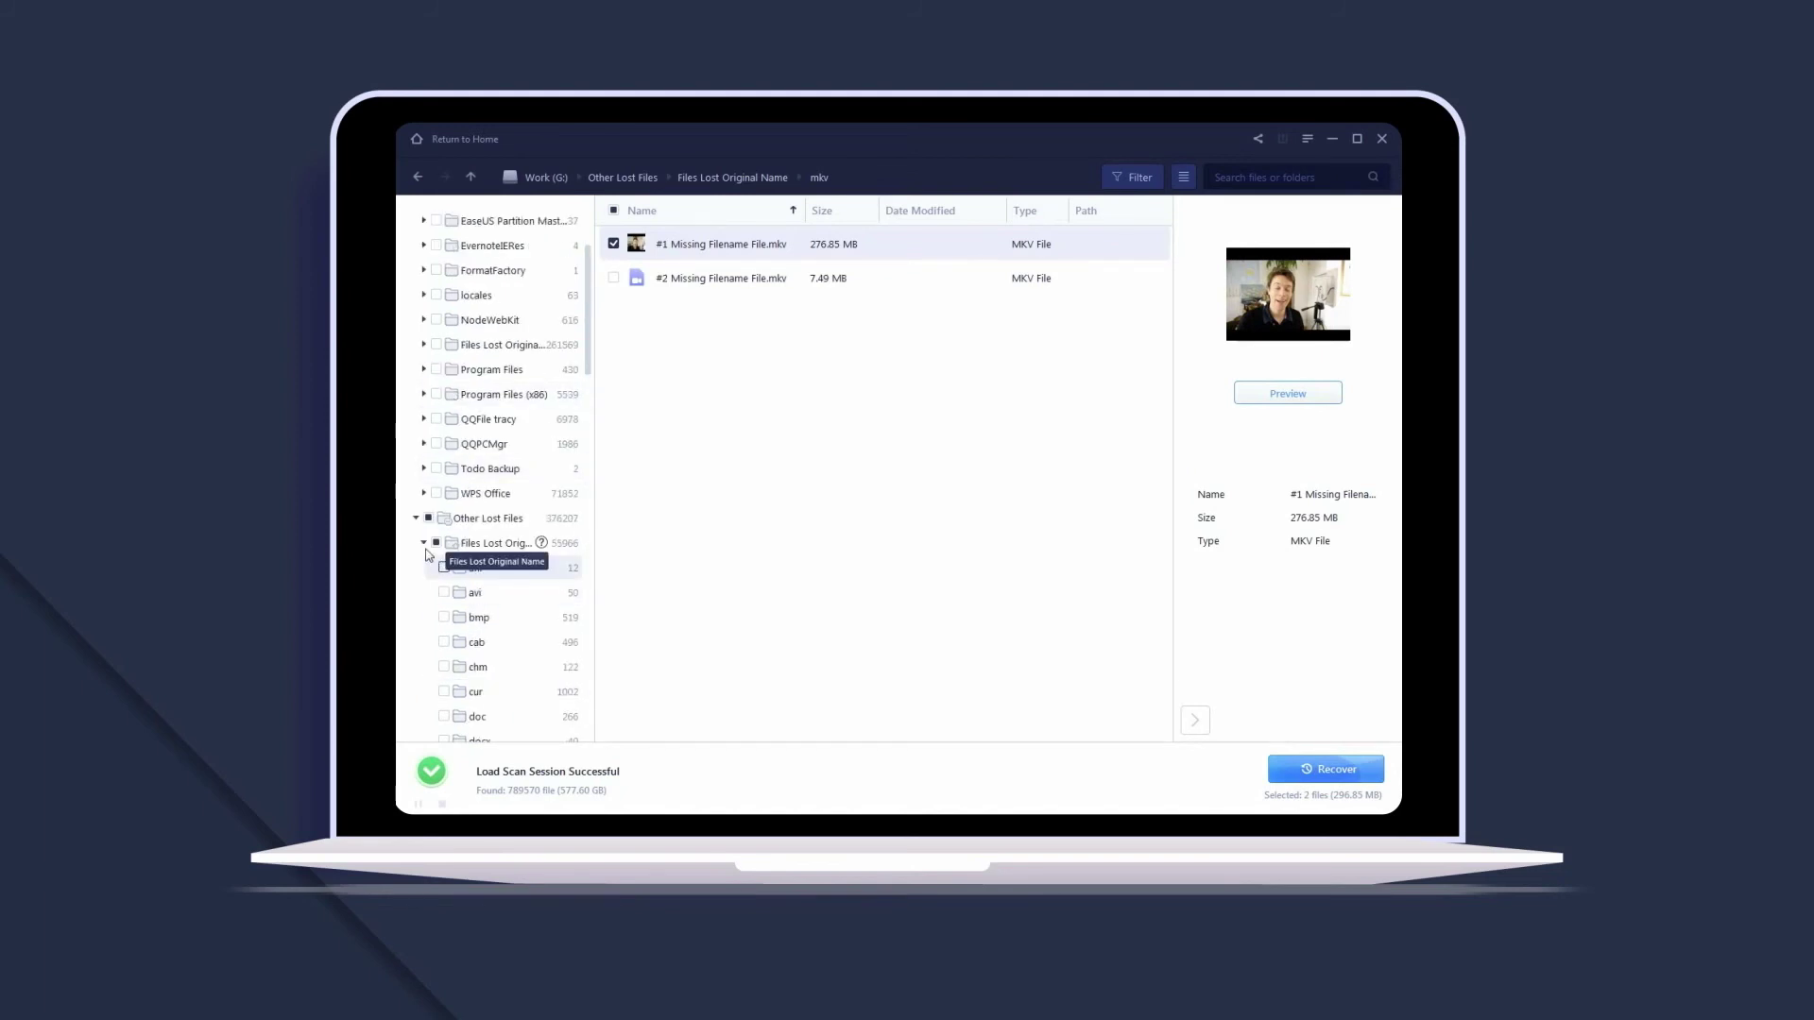
Open Tags > Camera > SONY and preview the photo ILCE-60008.JPG.
click(529, 179)
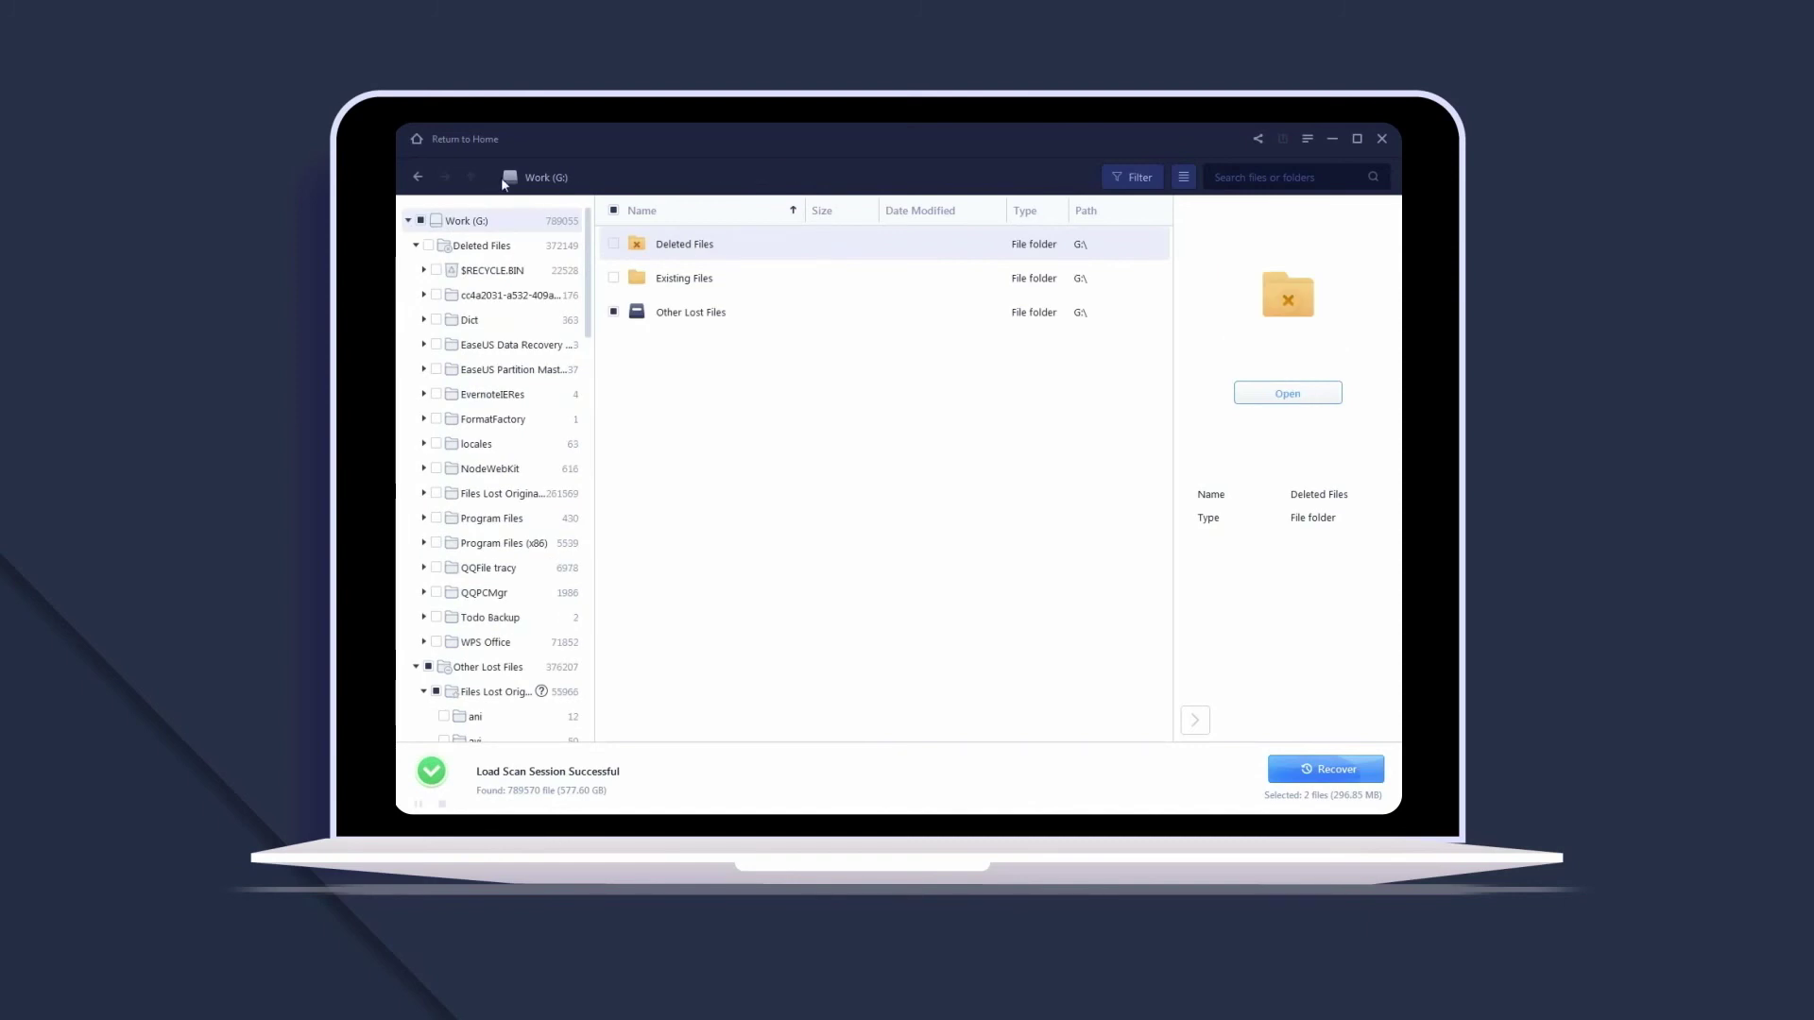
click(409, 221)
click(411, 248)
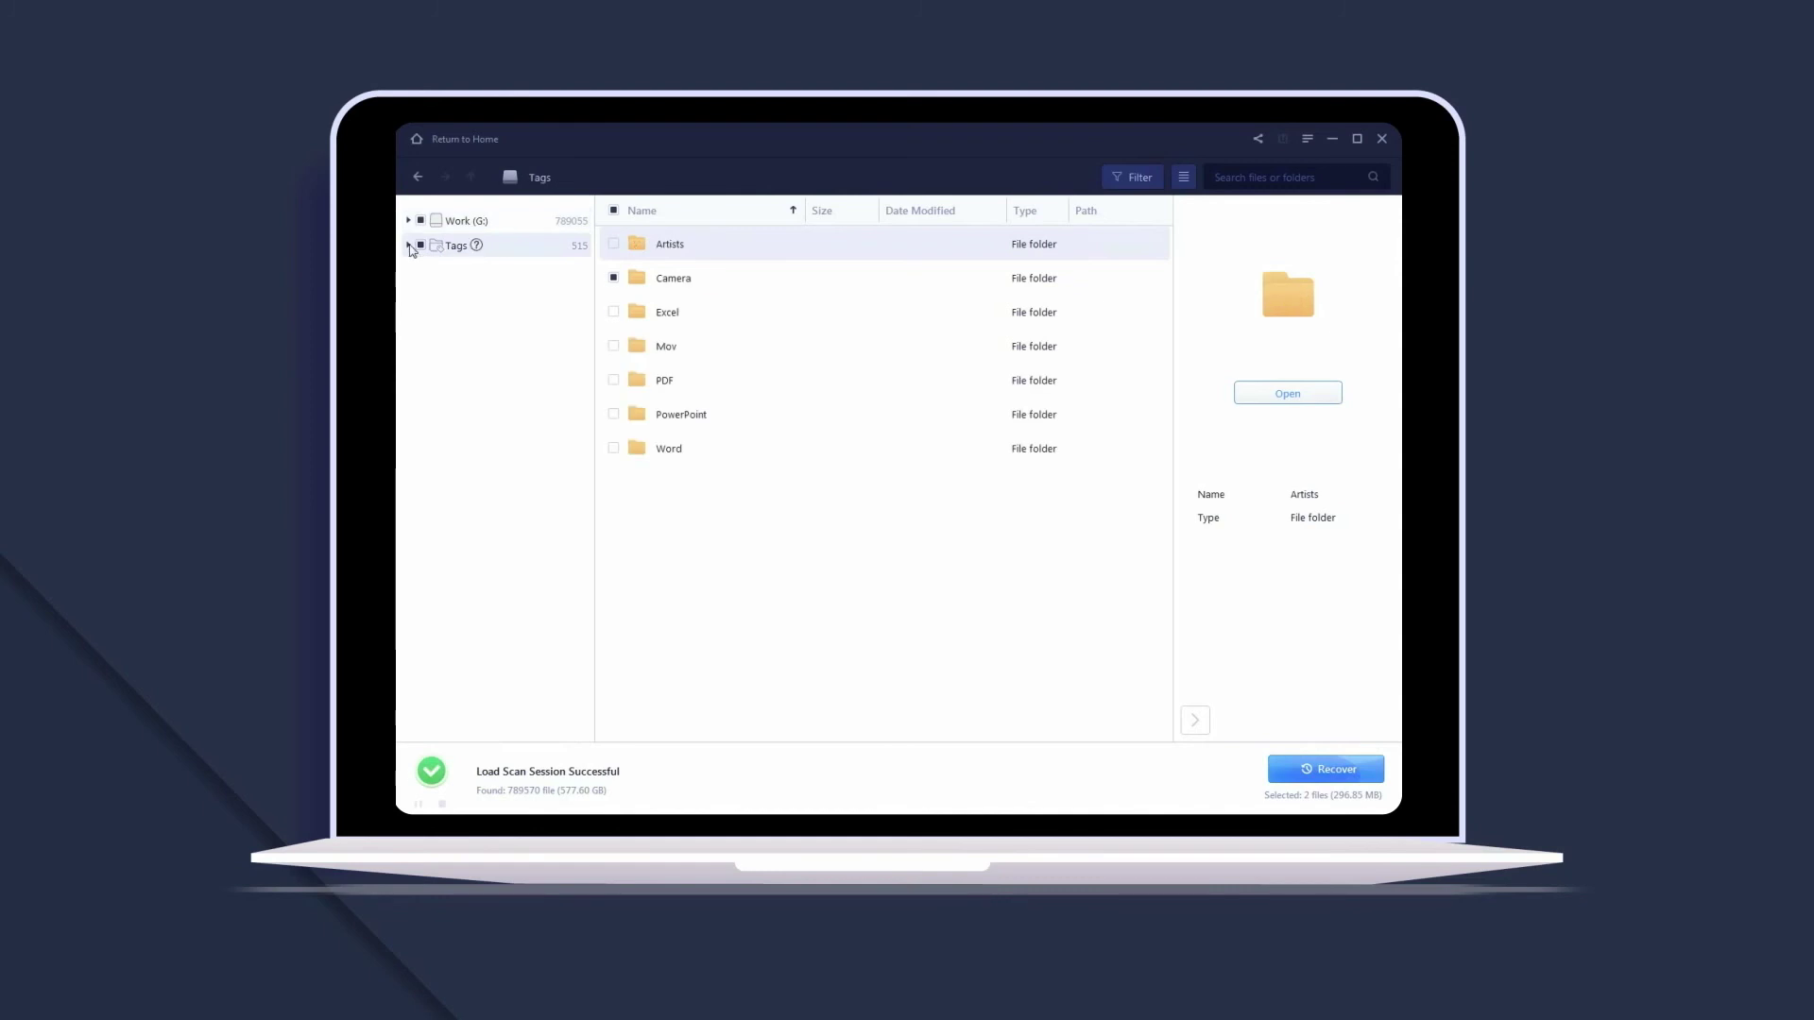
click(409, 246)
mouse_move(476, 245)
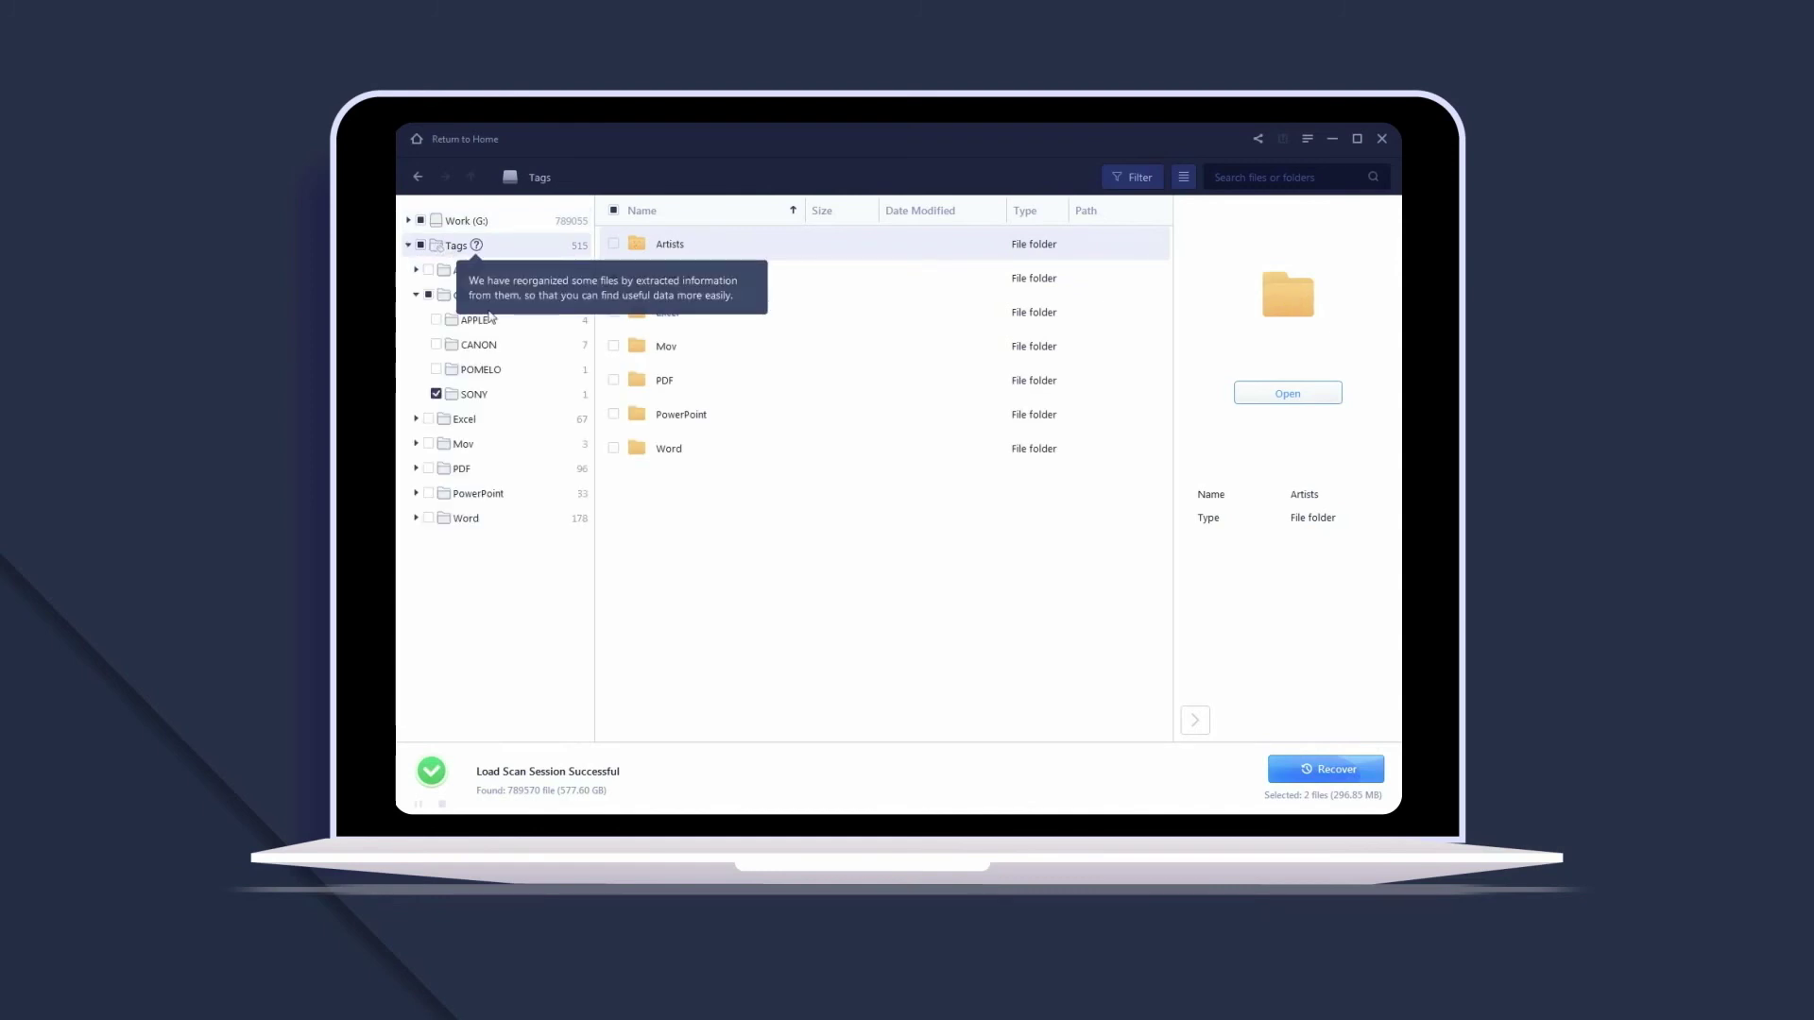
click(474, 394)
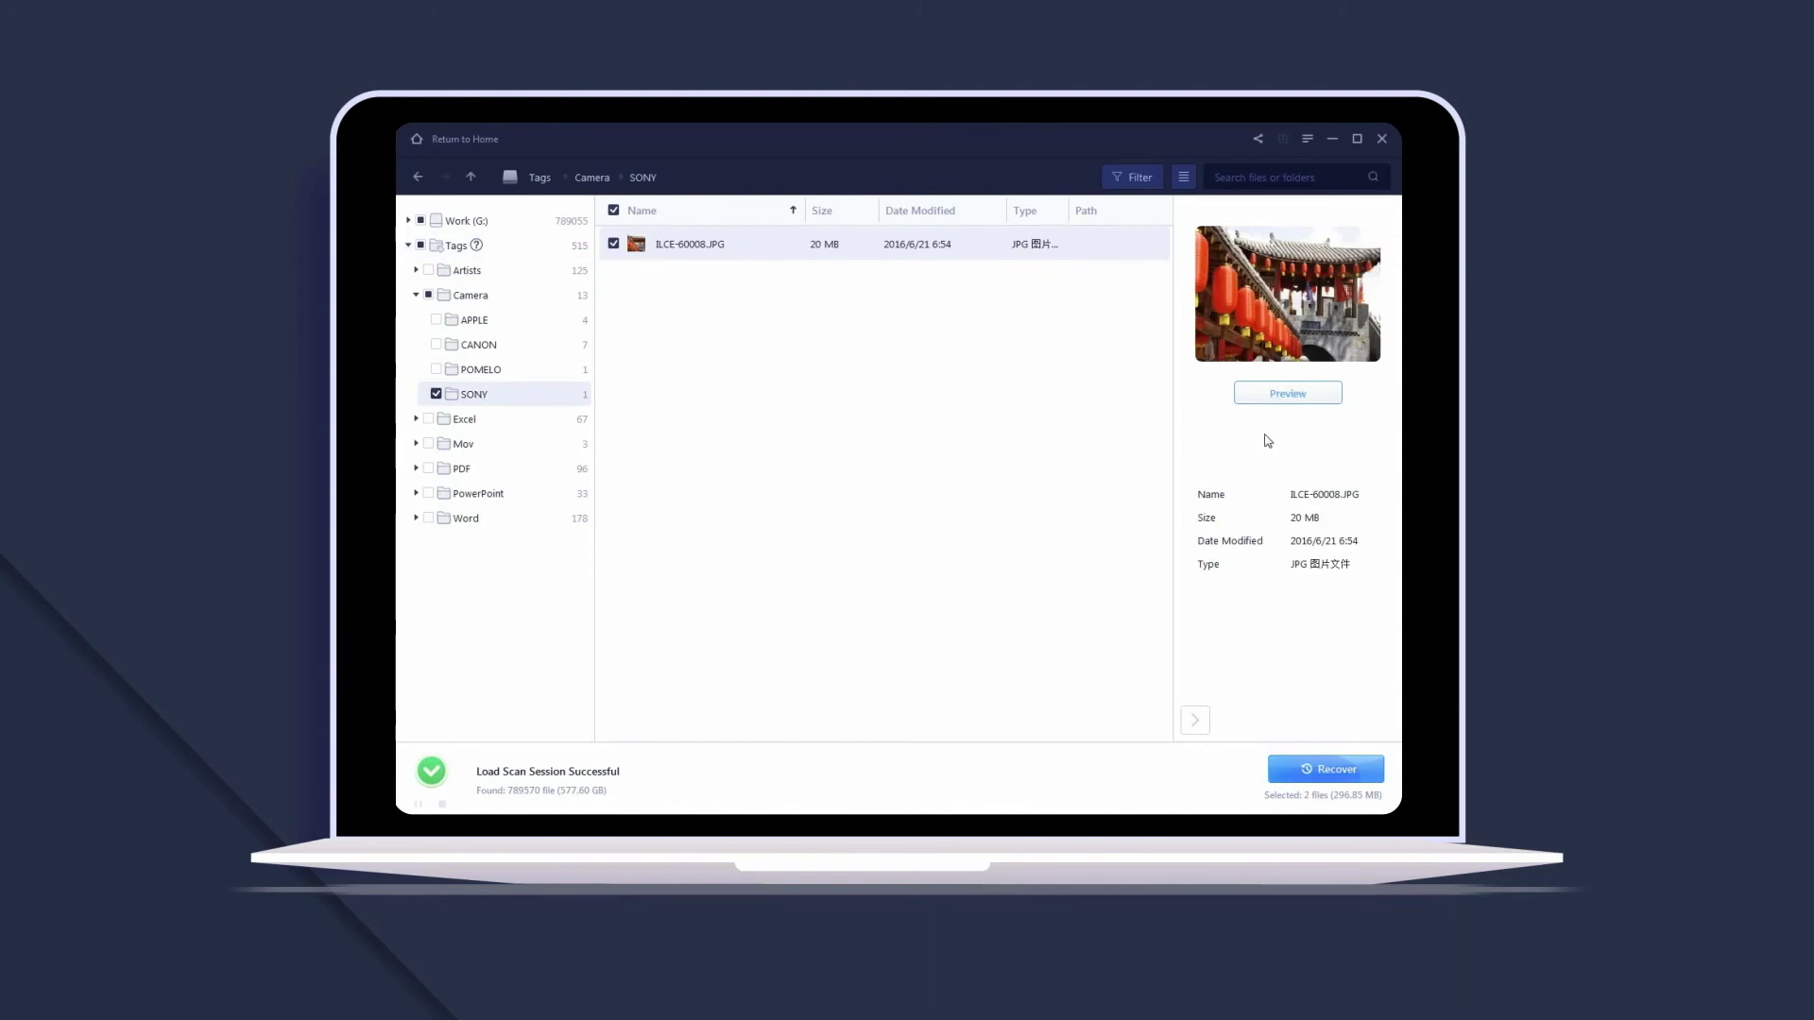
click(1322, 401)
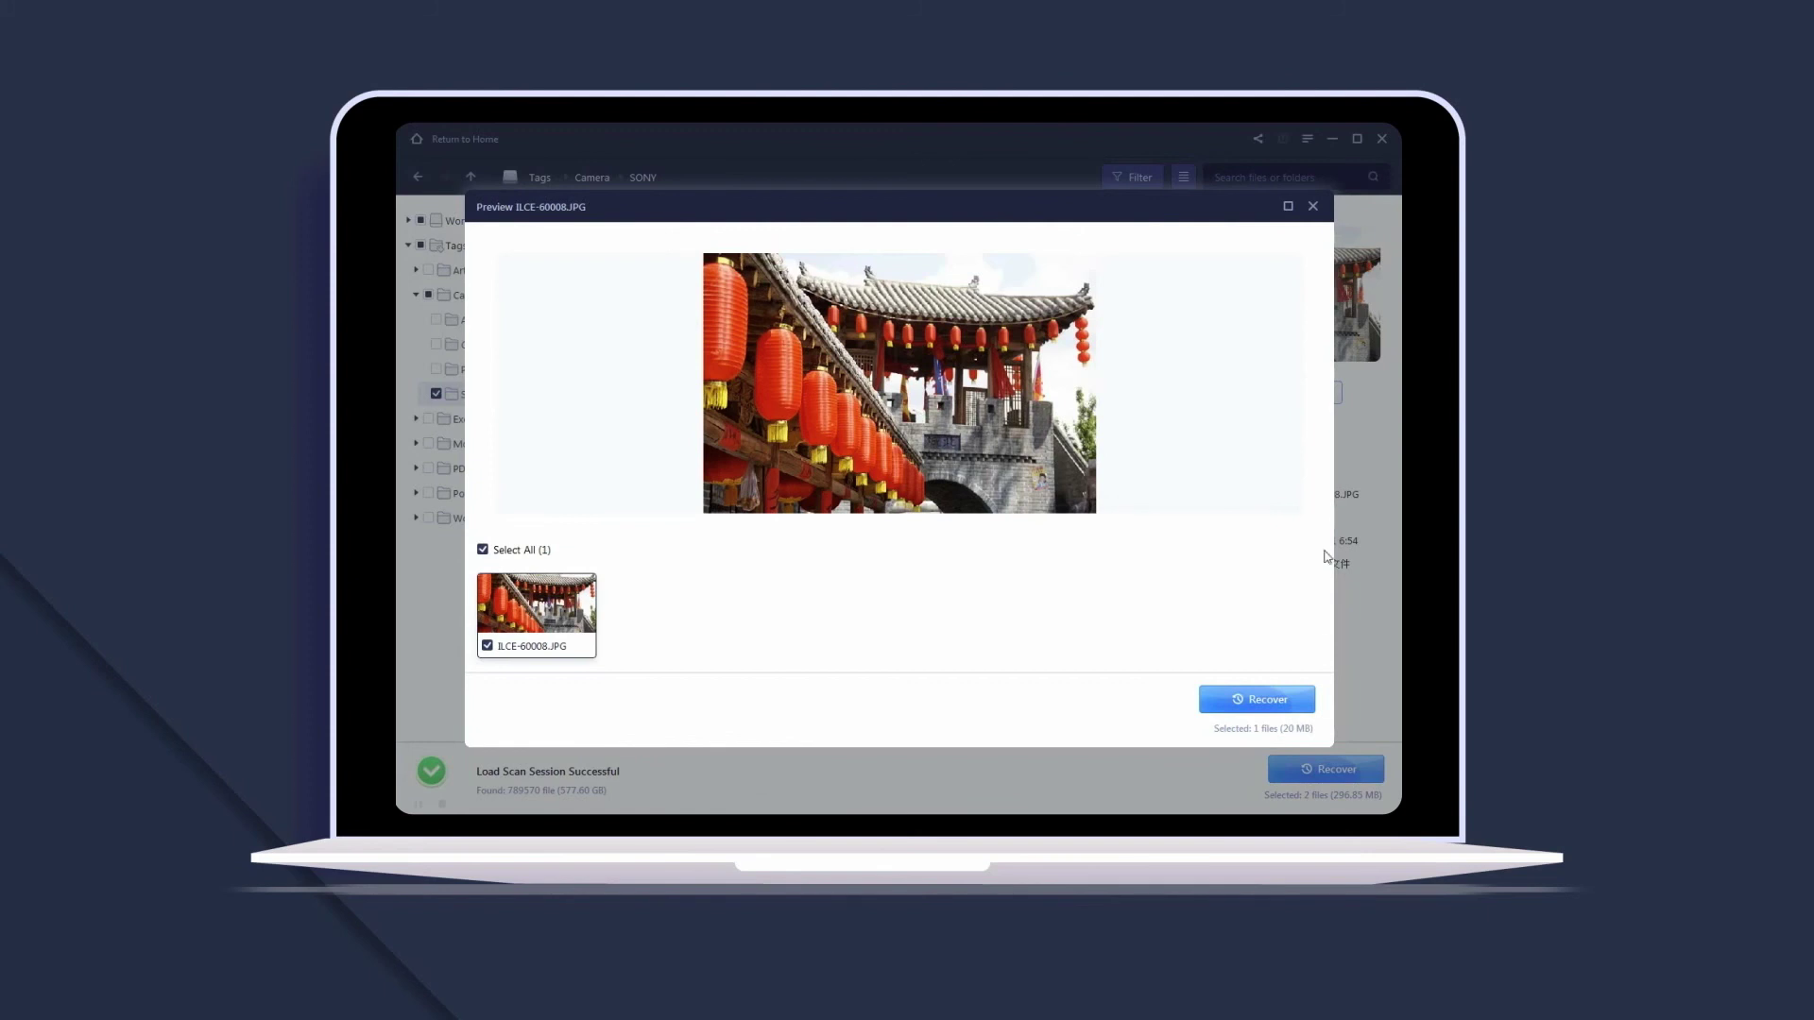
click(1312, 206)
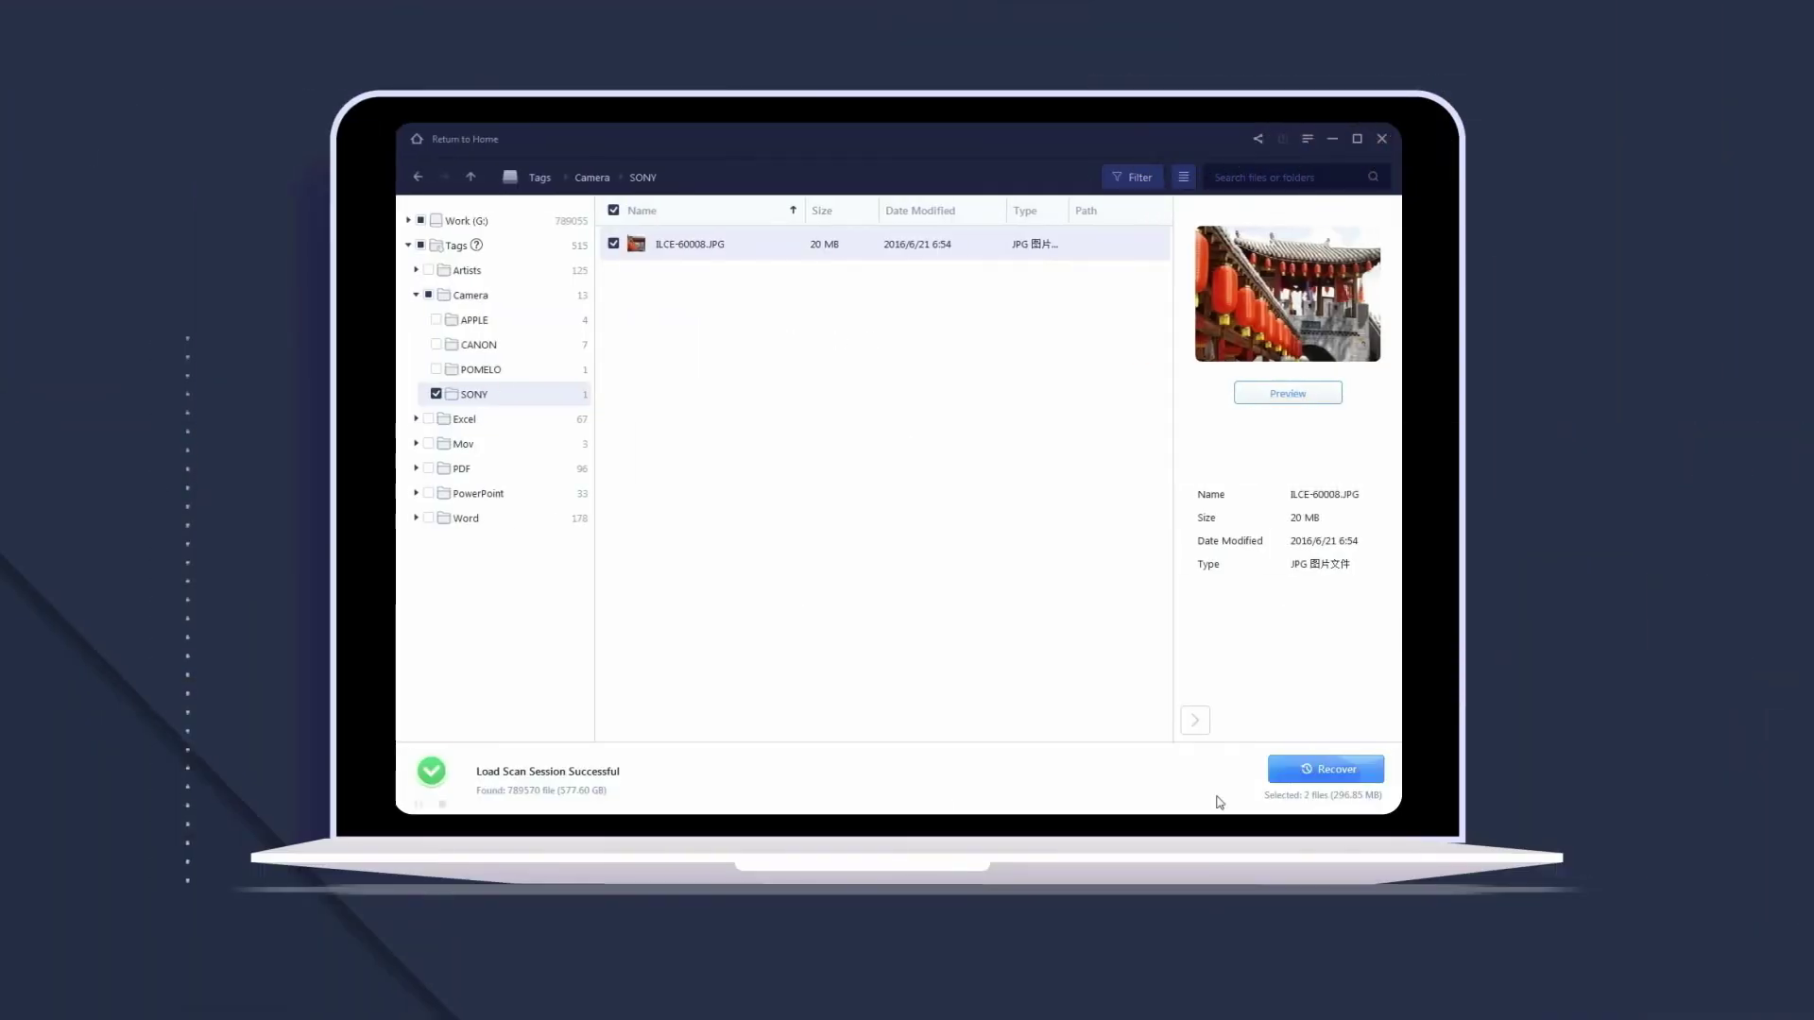
Recover the two selected files (296.85 MB) to Download (H:).
click(1295, 769)
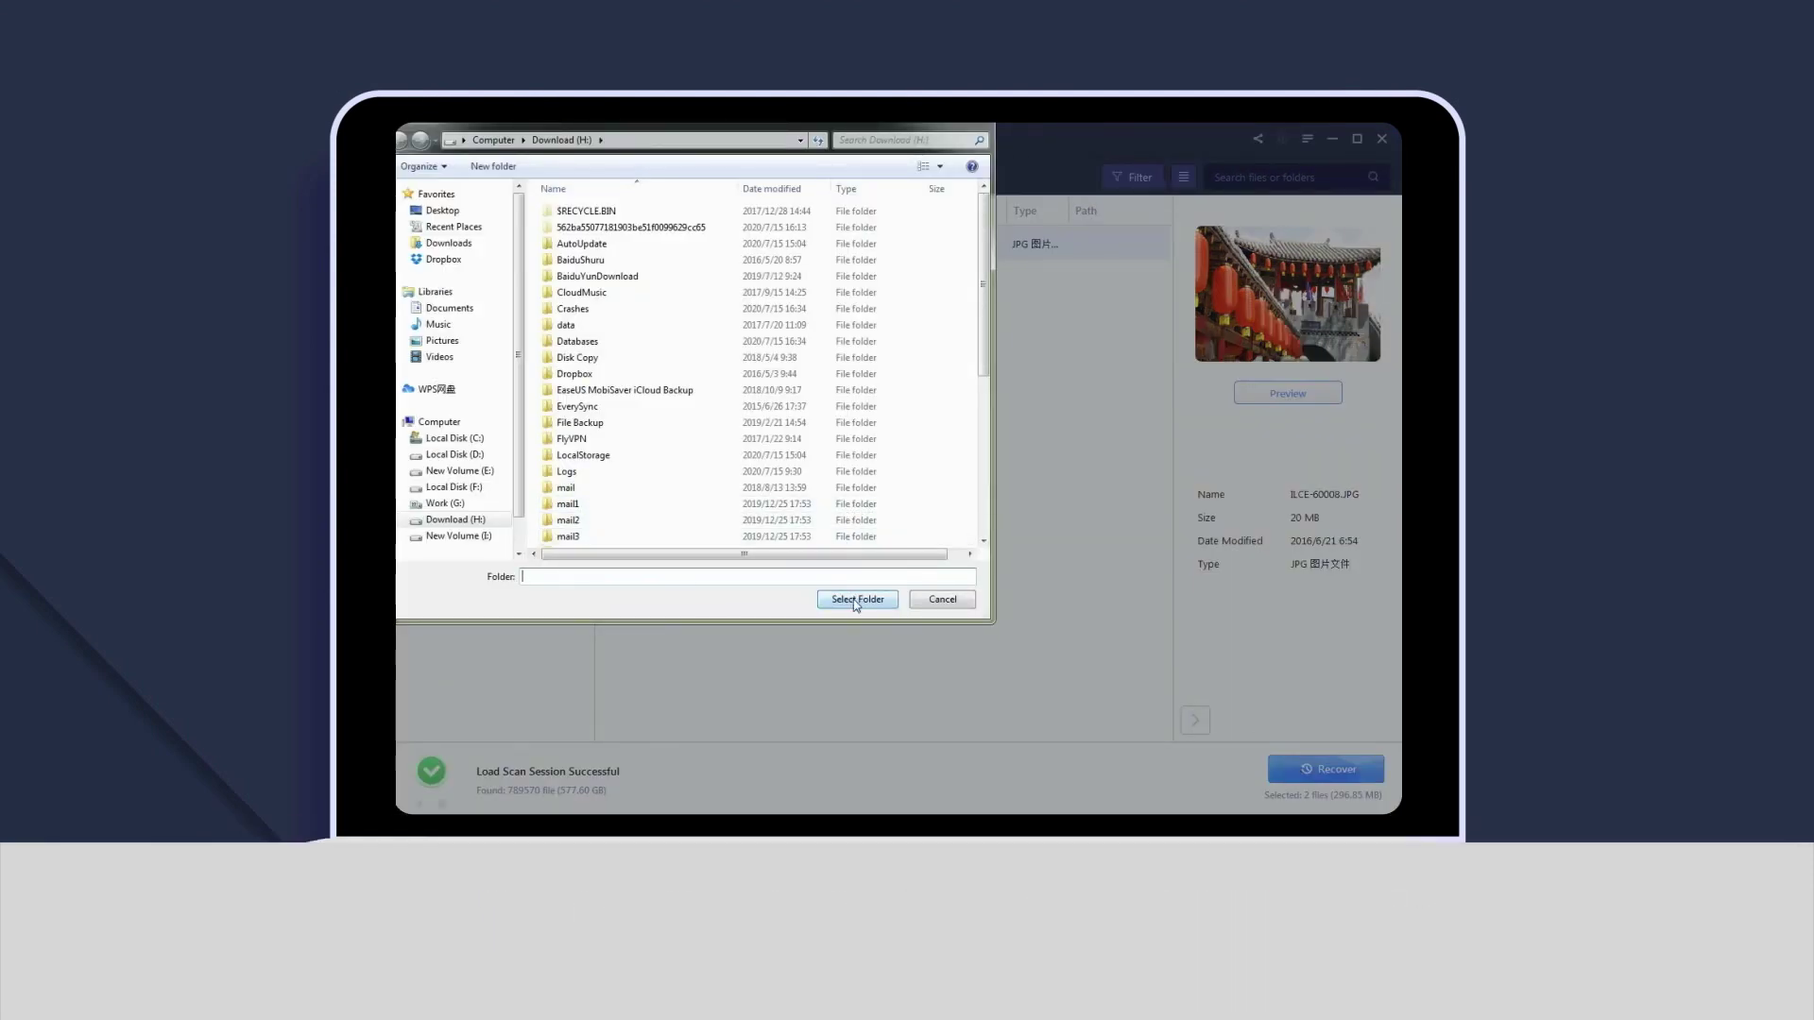
click(855, 600)
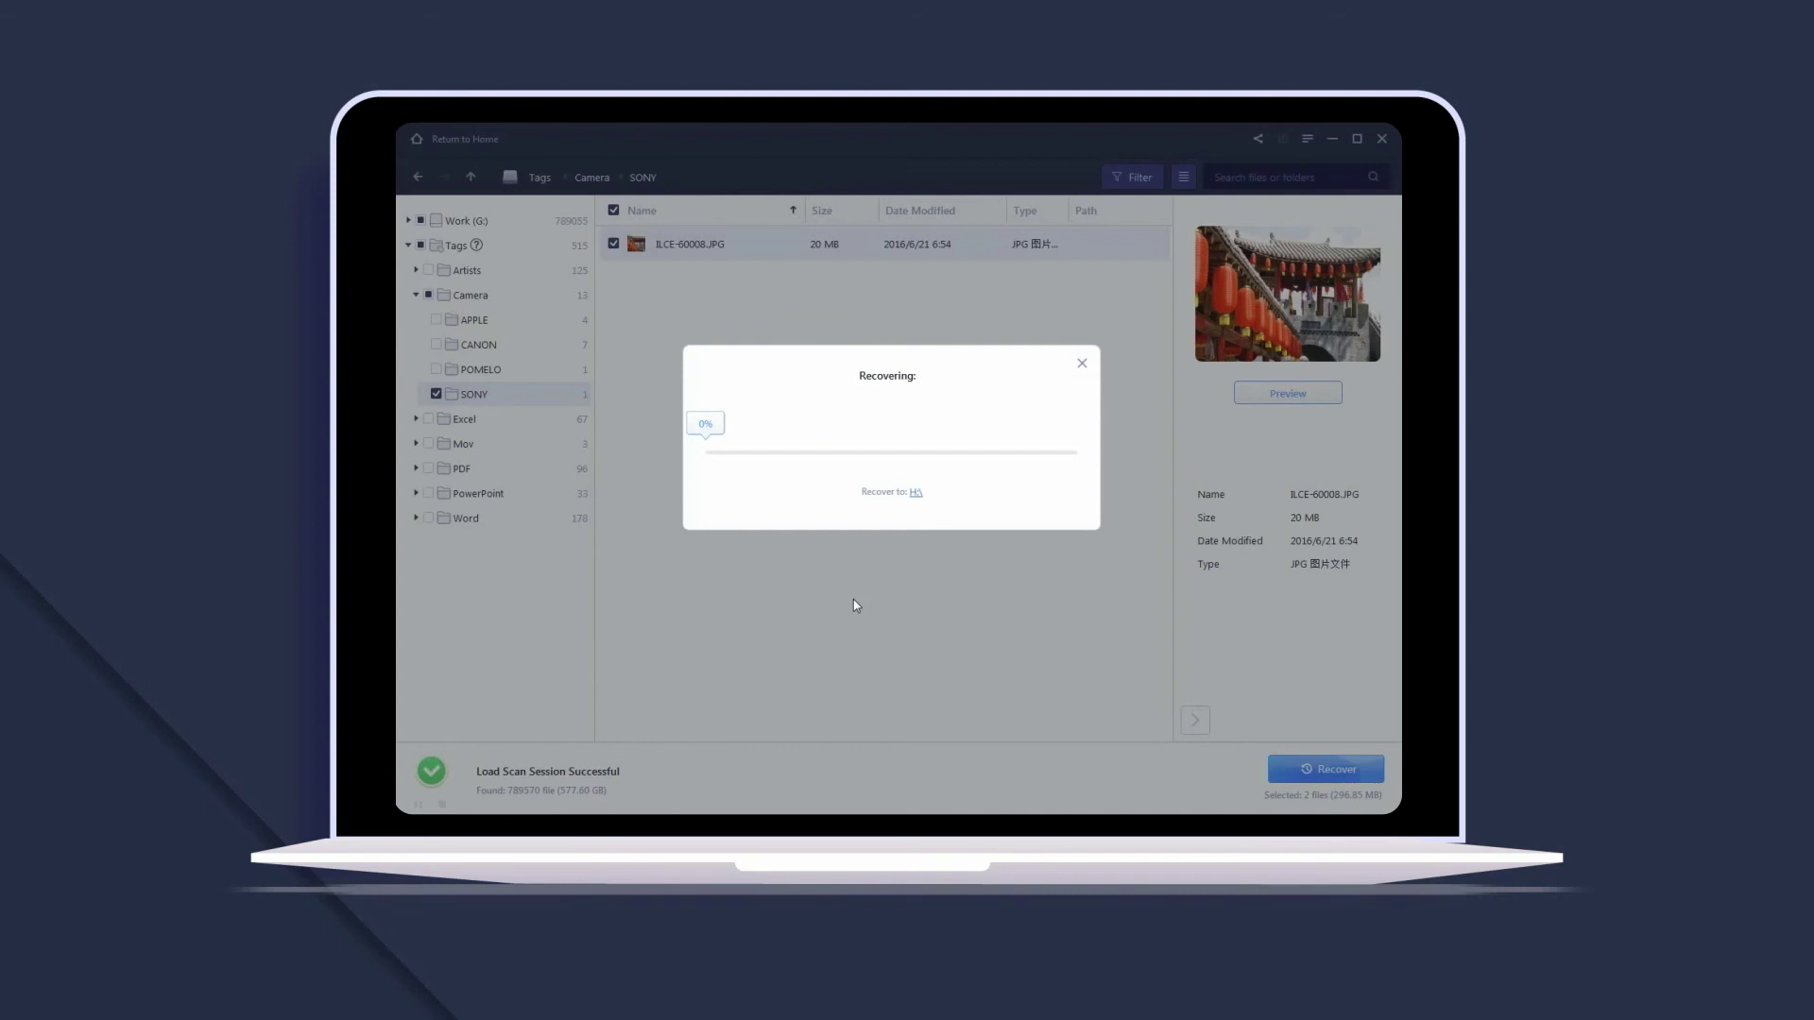